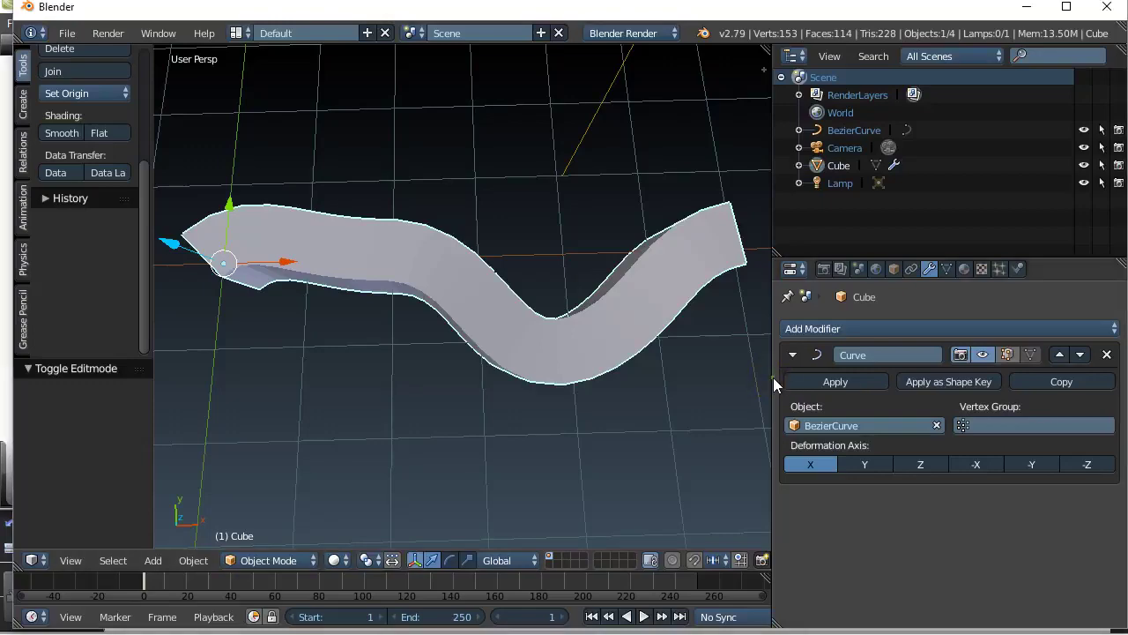
Widen the 3D viewport, then slide the box 0.035 along X on the curve.
{"action": "left_click_drag", "start_coordinate": [771, 374], "coordinate": [875, 370]}
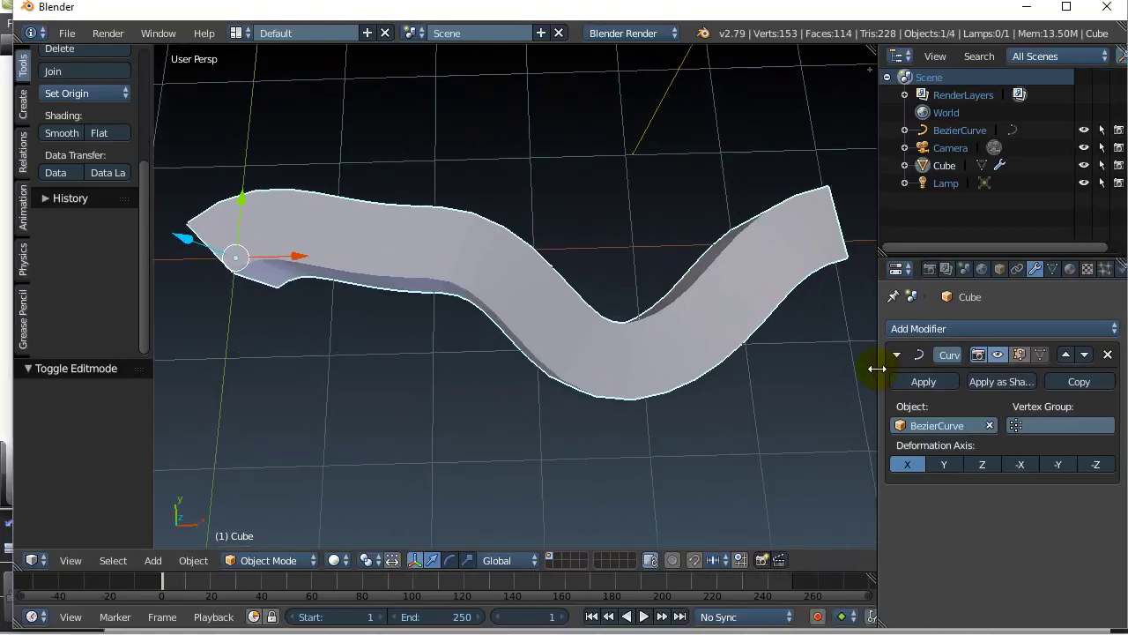
{"action": "middle_click_drag", "start_coordinate": [683, 376], "coordinate": [479, 476]}
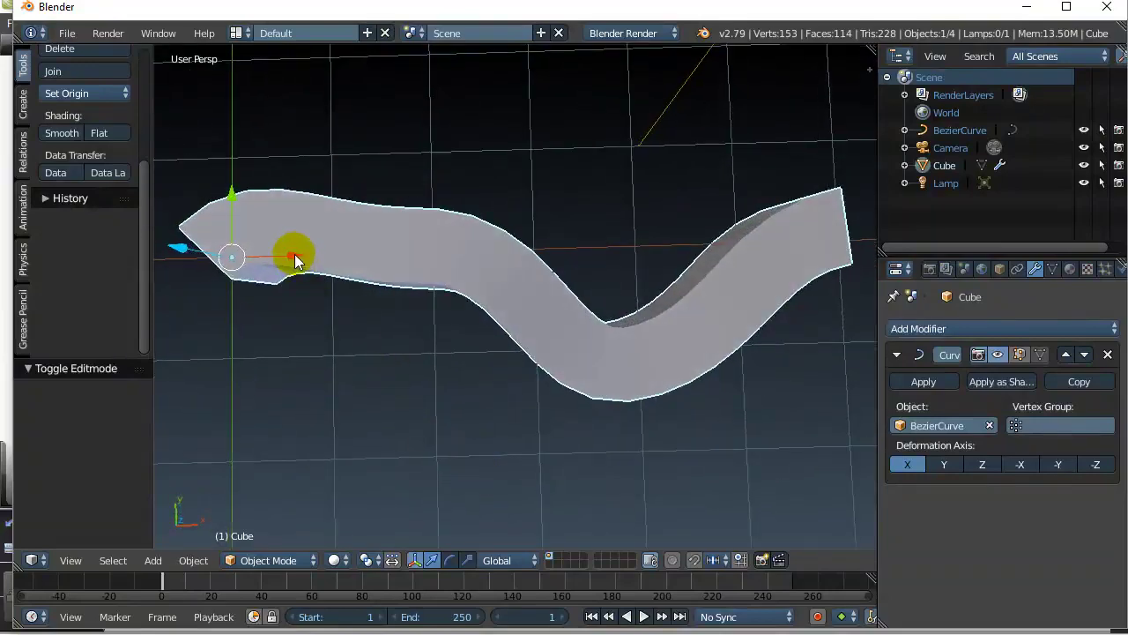
{"action": "left_click_drag", "start_coordinate": [296, 256], "coordinate": [836, 245]}
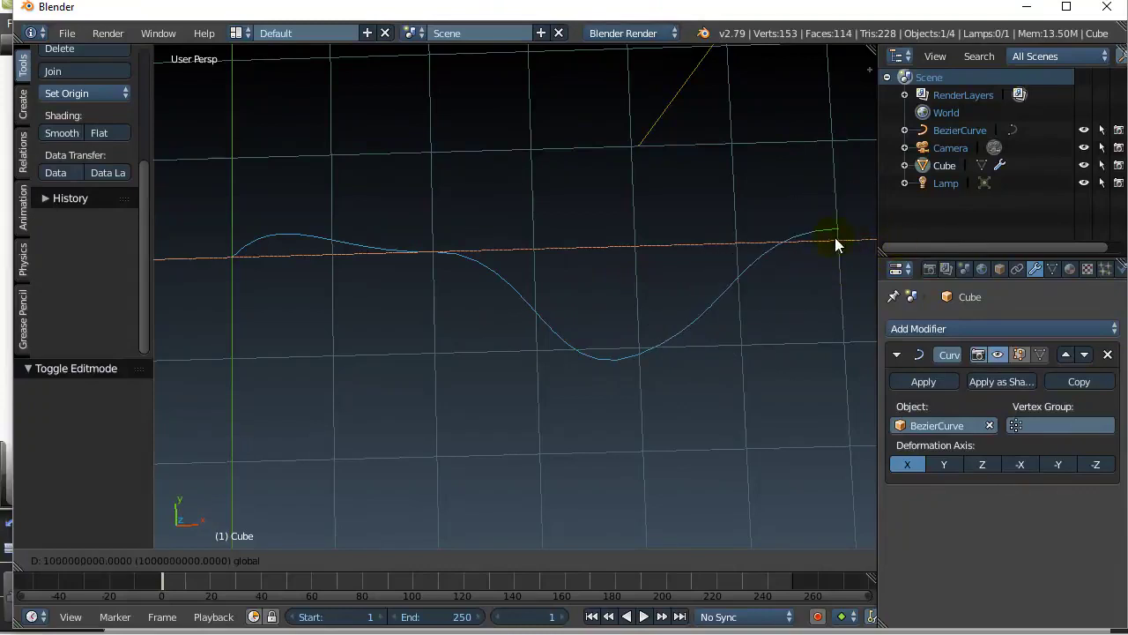
{"action": "left_click_drag", "start_coordinate": [766, 249], "coordinate": [762, 252]}
{"action": "key", "text": "ctrl+z"}
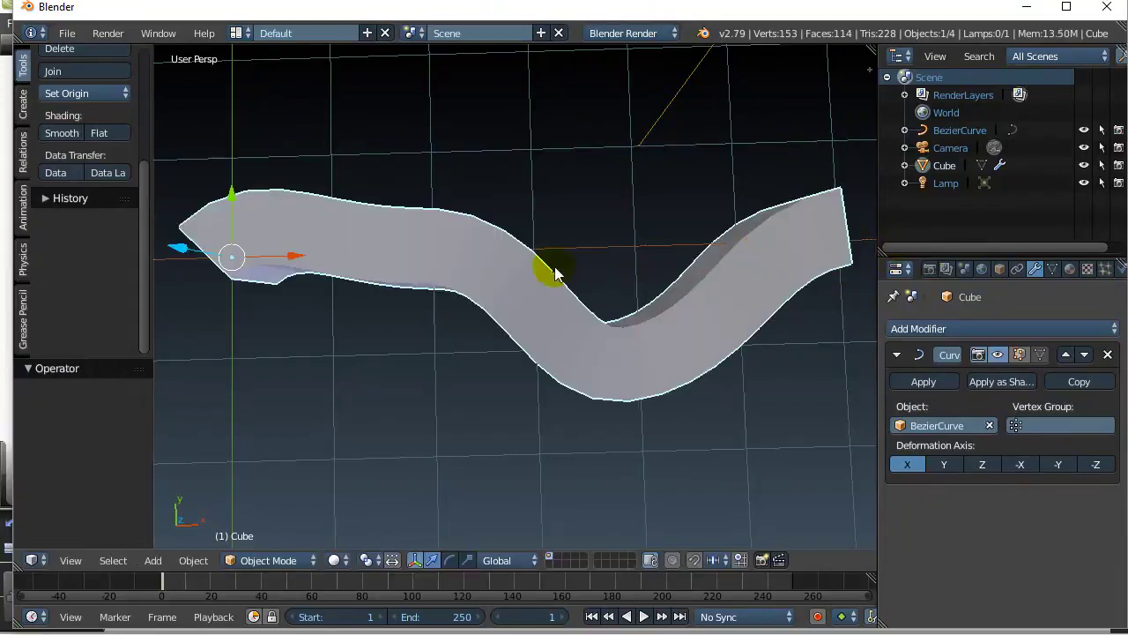
{"action": "left_click_drag", "start_coordinate": [297, 262], "coordinate": [302, 308]}
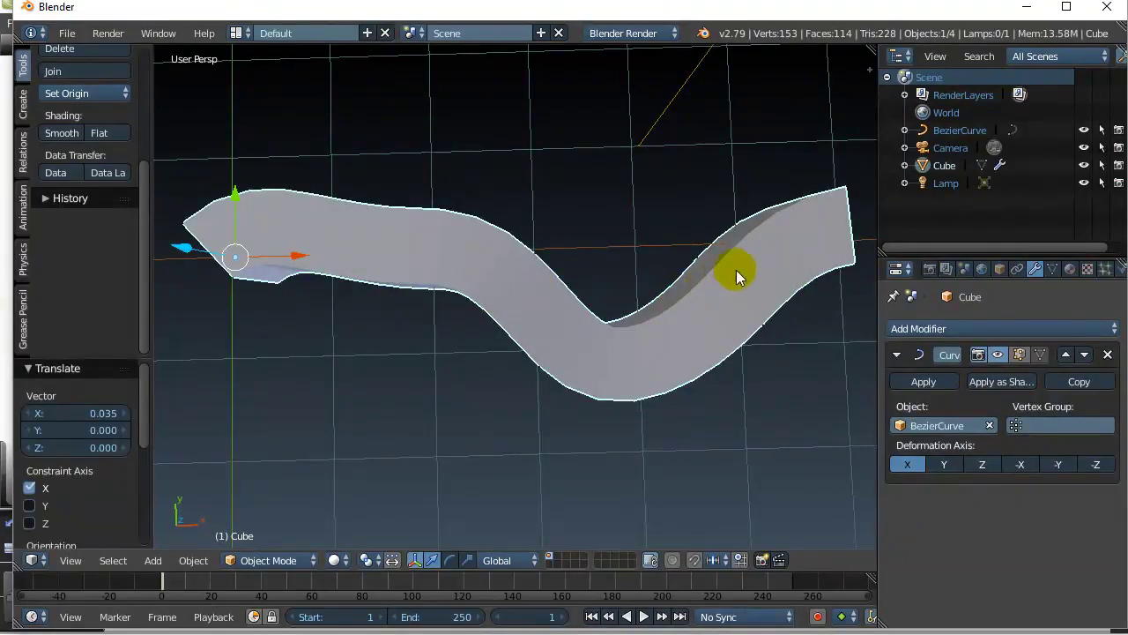
Enter Edit Mode on BezierCurve and move a middle control point -0.960 along Y.
{"action": "left_click", "coordinate": [957, 131]}
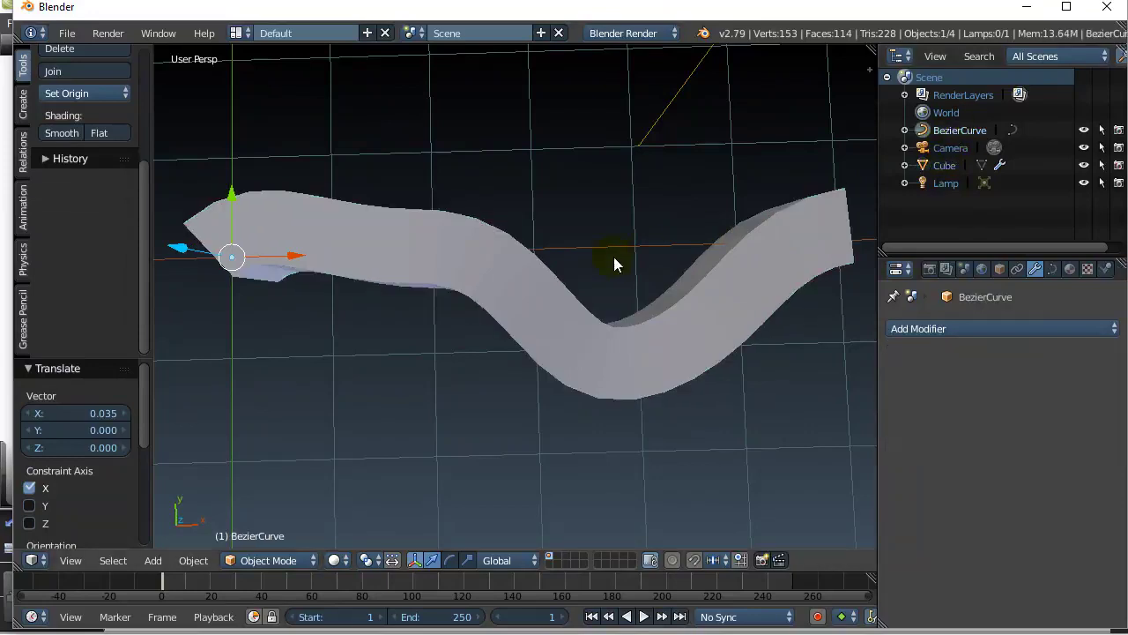
{"action": "key", "text": "Tab"}
{"action": "left_click", "coordinate": [715, 257]}
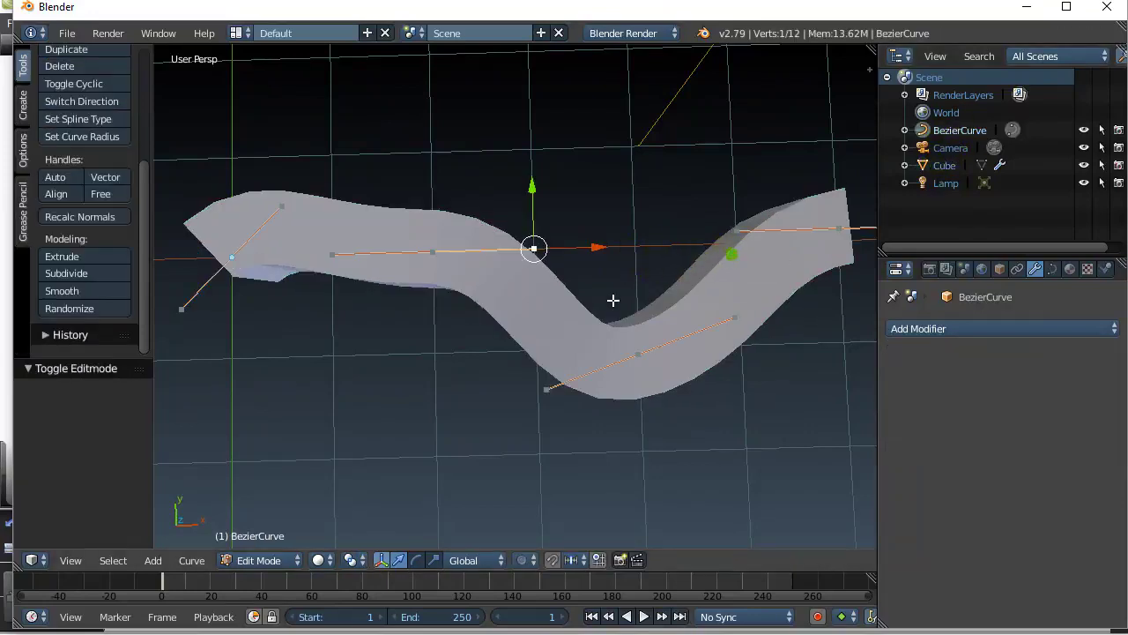
{"action": "left_click_drag", "start_coordinate": [532, 187], "coordinate": [503, 285]}
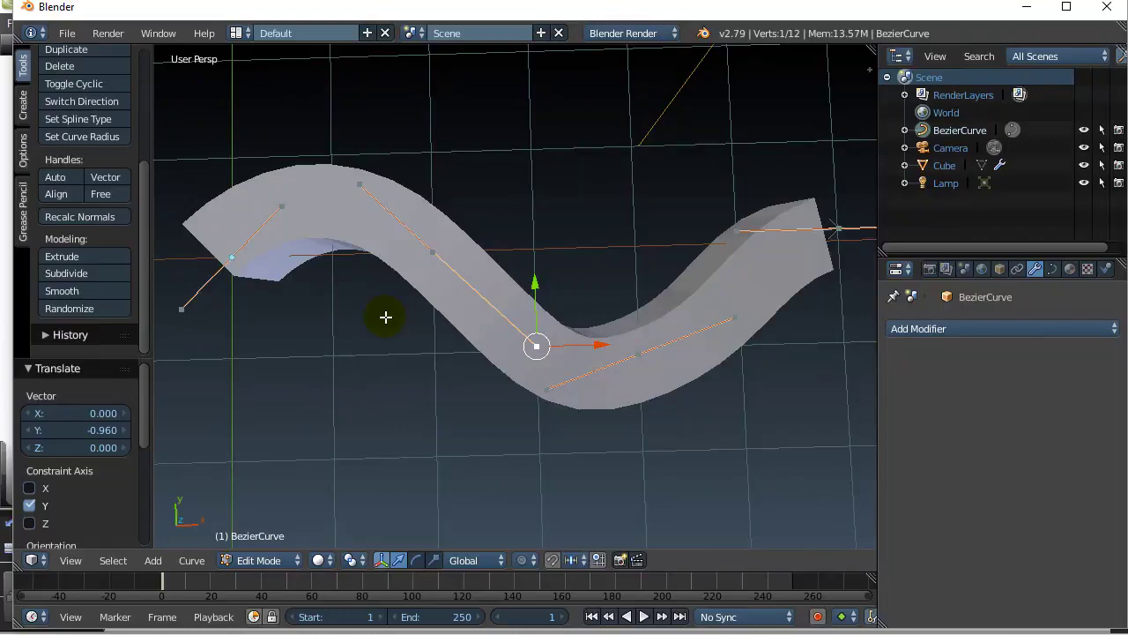
Start a fresh scene with File > New > Reload Start-Up File.
{"action": "left_click", "coordinate": [66, 32]}
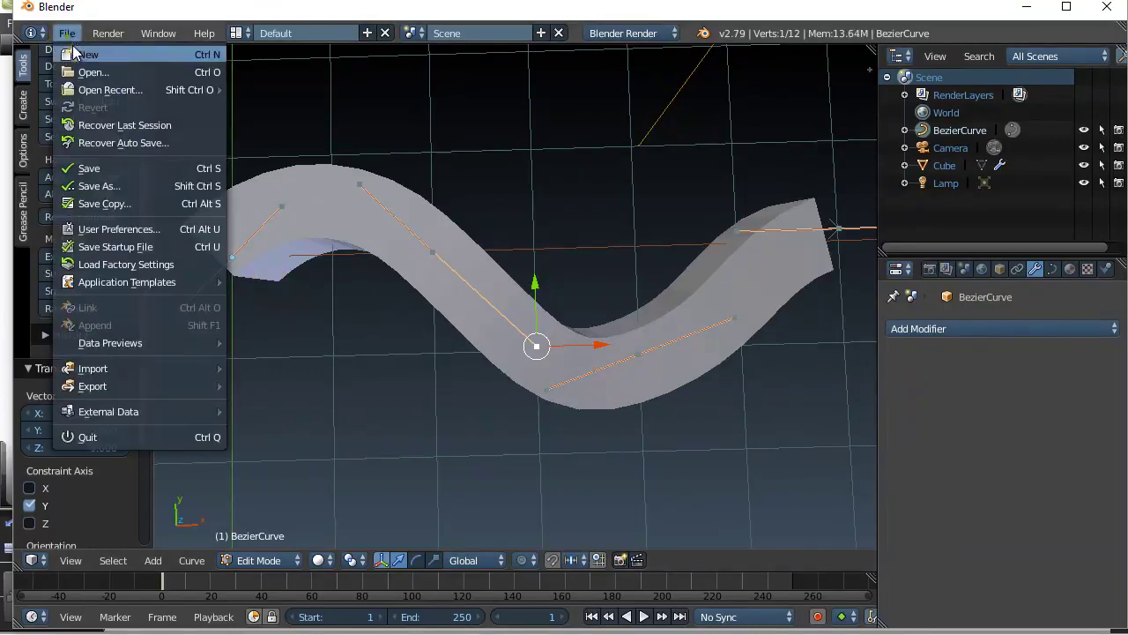
{"action": "left_click", "coordinate": [85, 53]}
{"action": "left_click", "coordinate": [89, 60]}
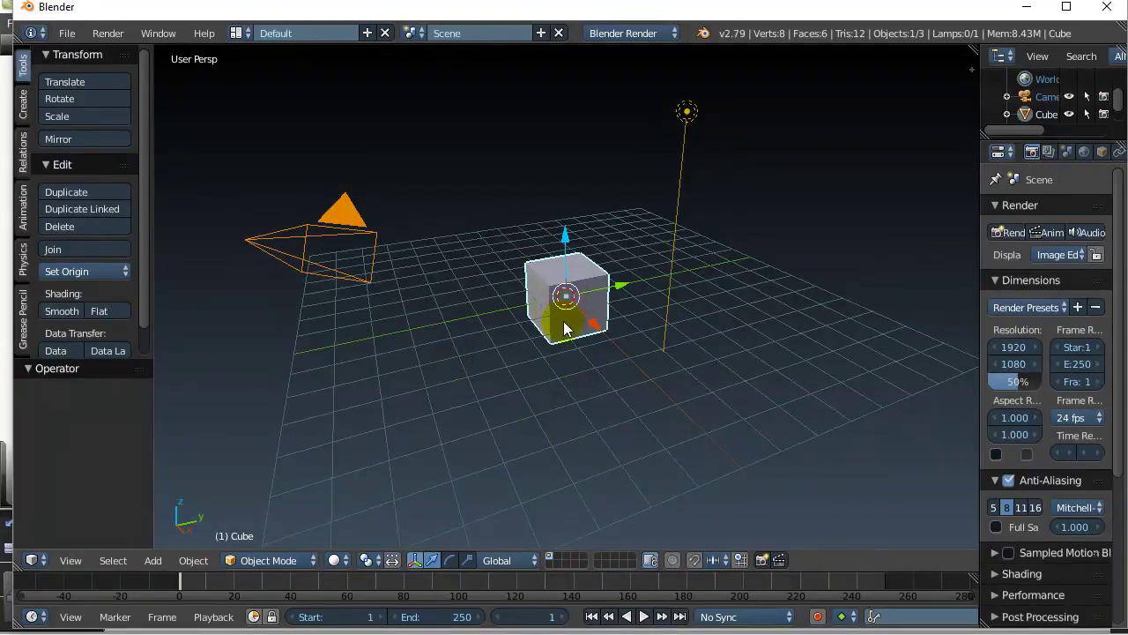
Shrink the cube to about a third, then stretch it along X by 5.45 and 2.556.
{"action": "key", "text": "s"}
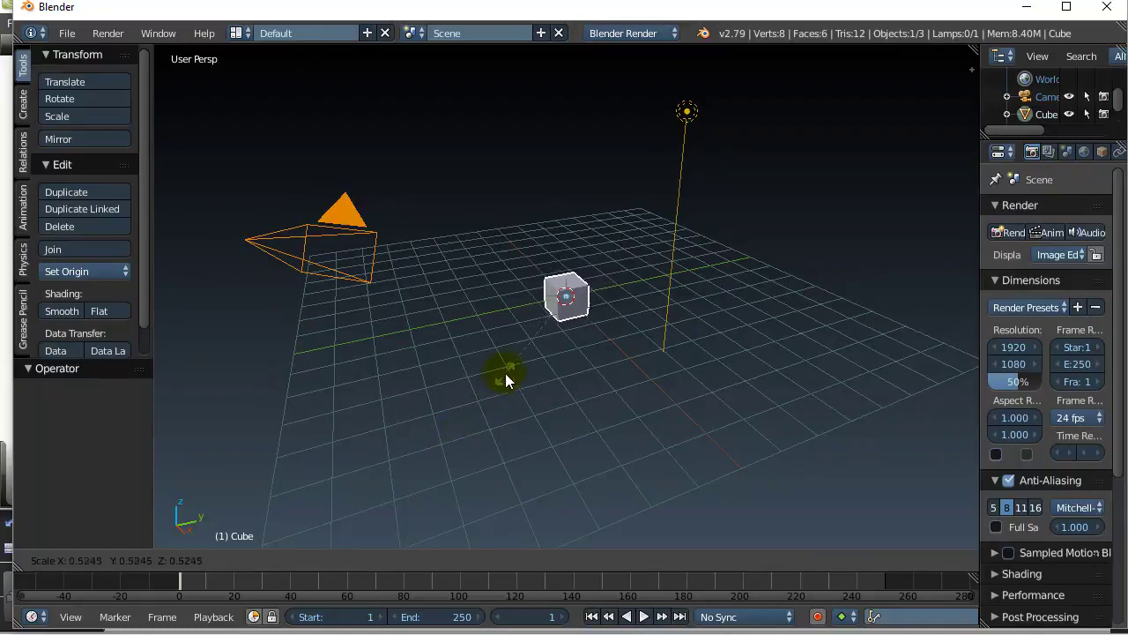
{"action": "left_click", "coordinate": [526, 349]}
{"action": "key", "text": "s"}
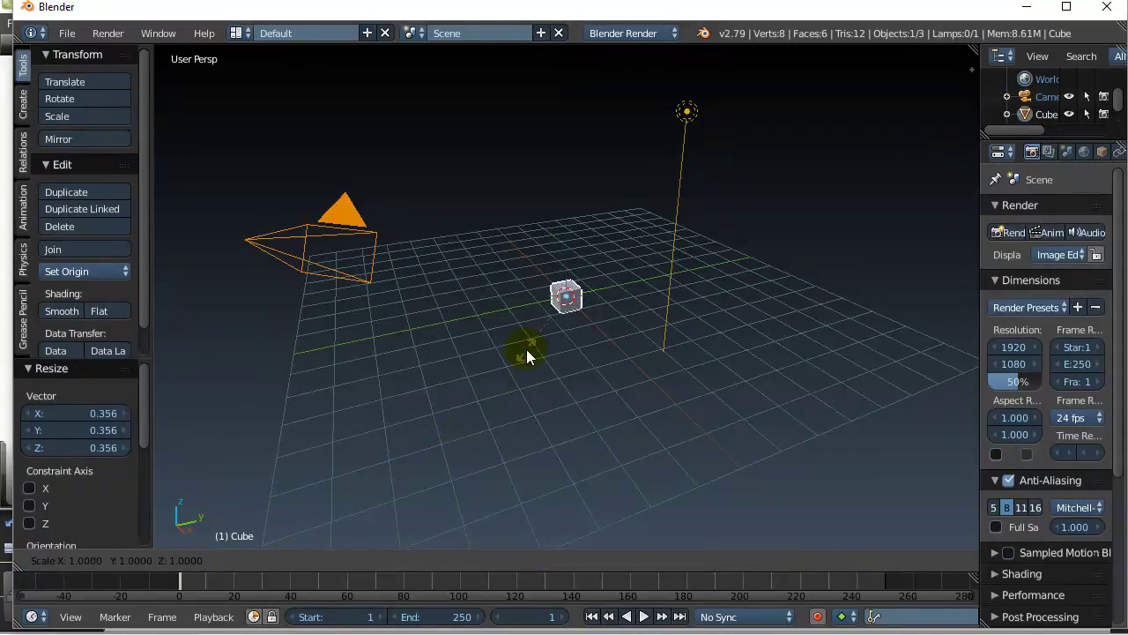
{"action": "key", "text": "x"}
{"action": "left_click", "coordinate": [286, 462]}
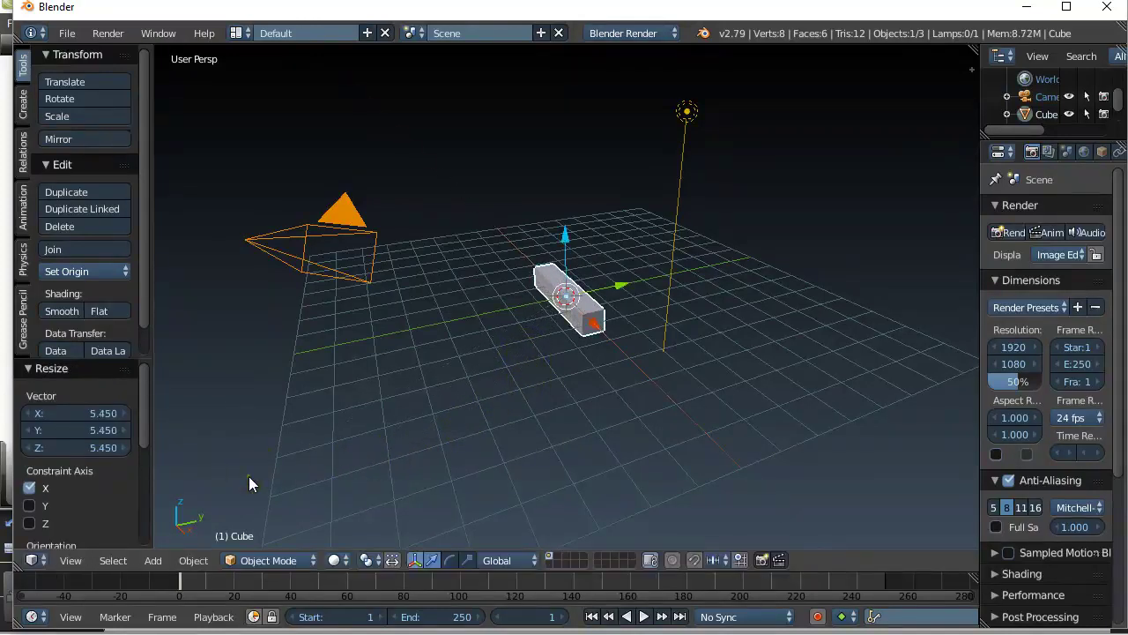
{"action": "key", "text": "s"}
{"action": "key", "text": "x"}
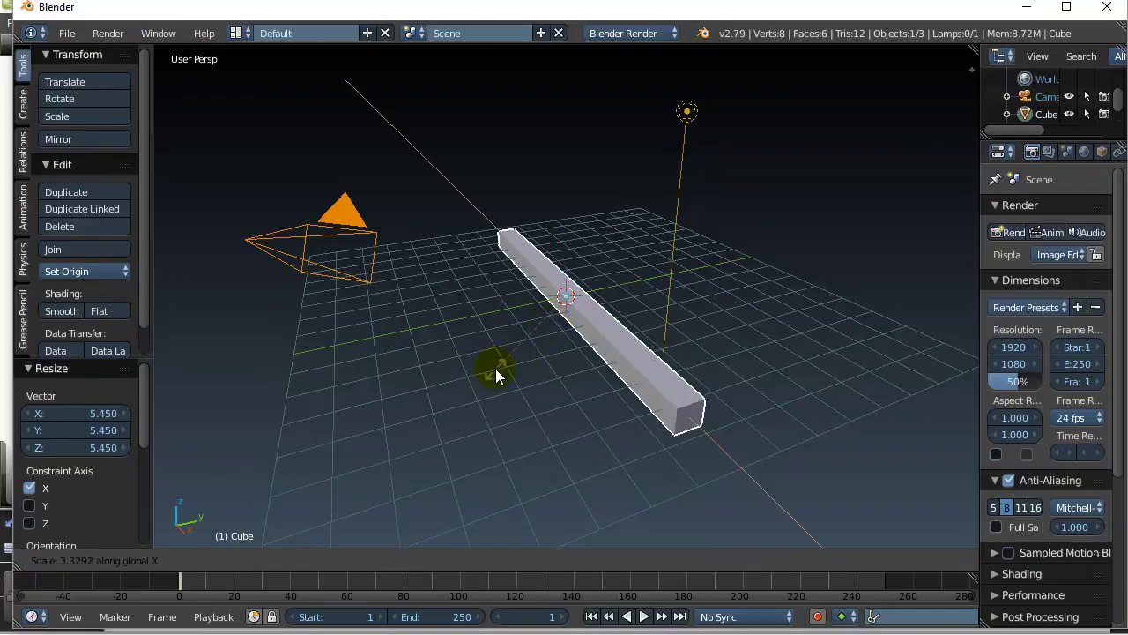
{"action": "left_click", "coordinate": [529, 338]}
Orbit the view and switch the bar into Edit Mode.
{"action": "middle_click_drag", "start_coordinate": [512, 352], "coordinate": [498, 384]}
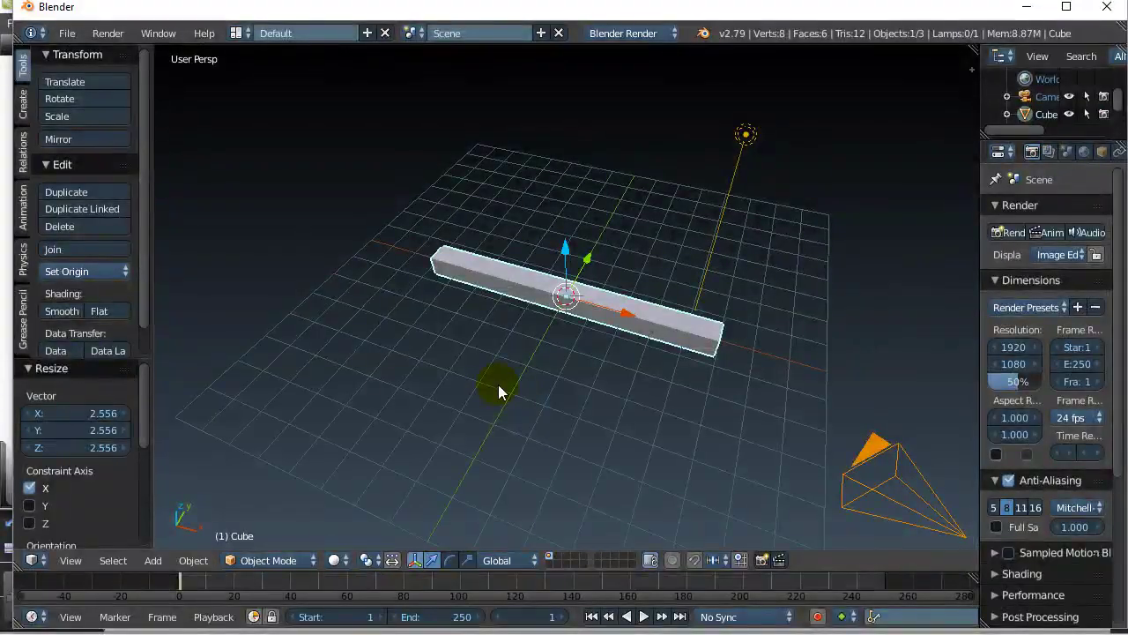
{"action": "key", "text": "Tab"}
{"action": "left_click", "coordinate": [626, 382]}
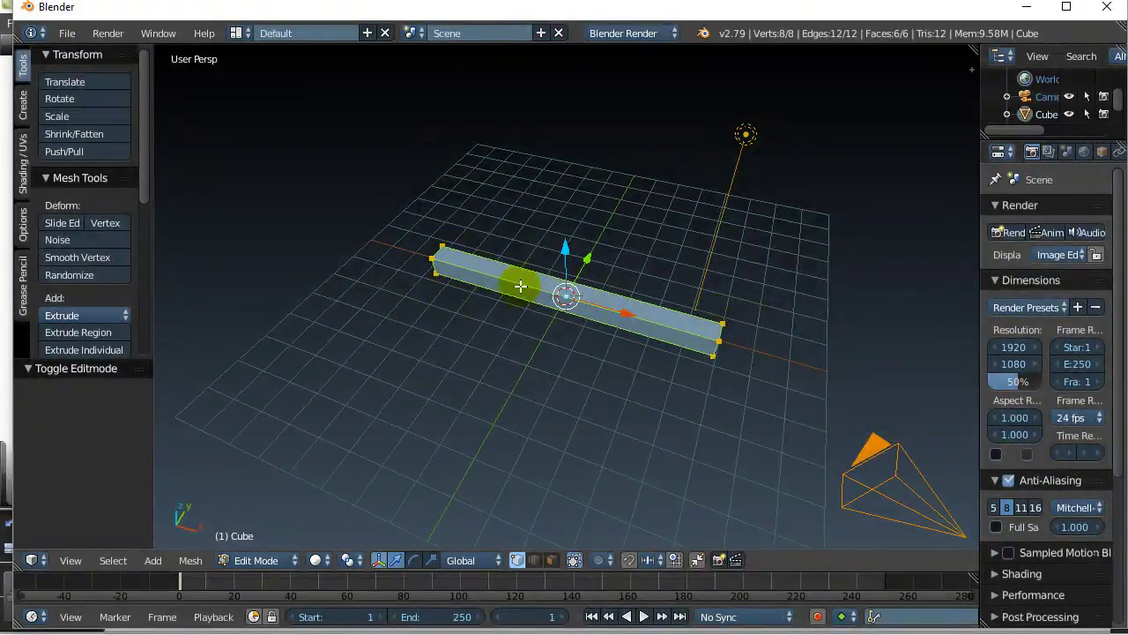
Add 48 loop cuts along the bar's length without sliding them.
{"action": "scroll", "coordinate": [150, 212], "scroll_direction": "down", "scroll_amount": 5}
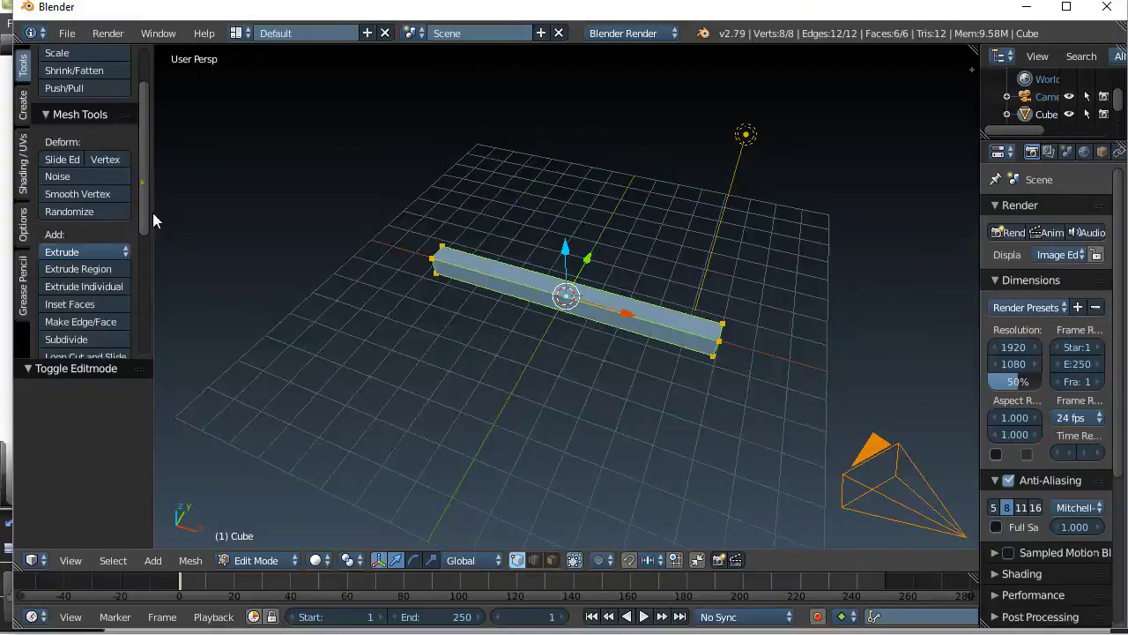
{"action": "left_click", "coordinate": [106, 255]}
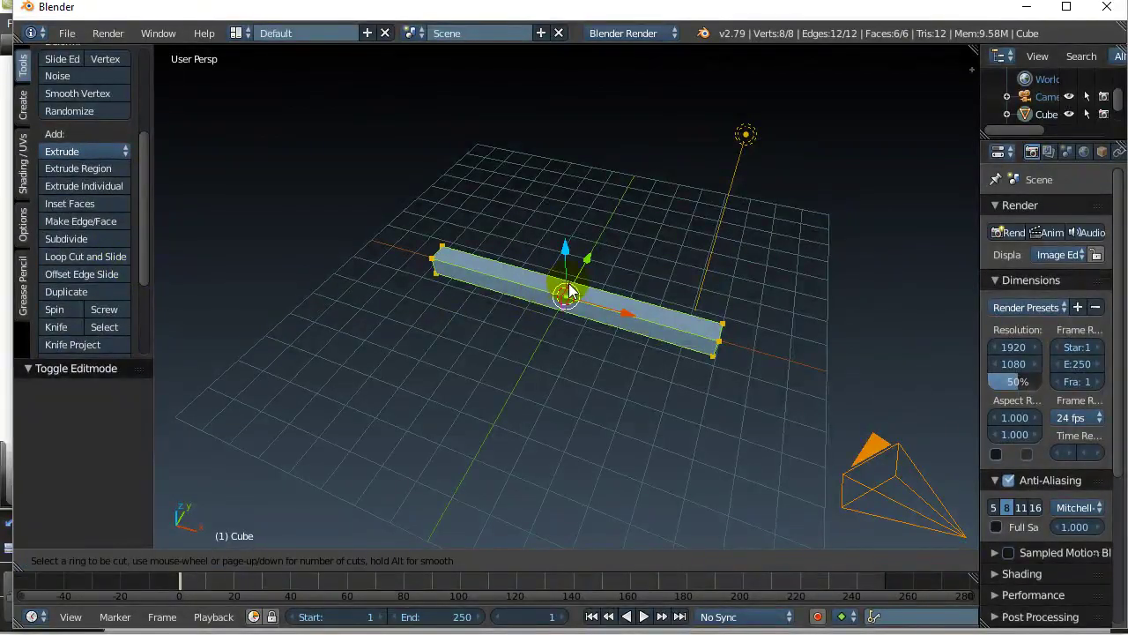
{"action": "scroll", "coordinate": [567, 293], "scroll_direction": "up", "scroll_amount": 20}
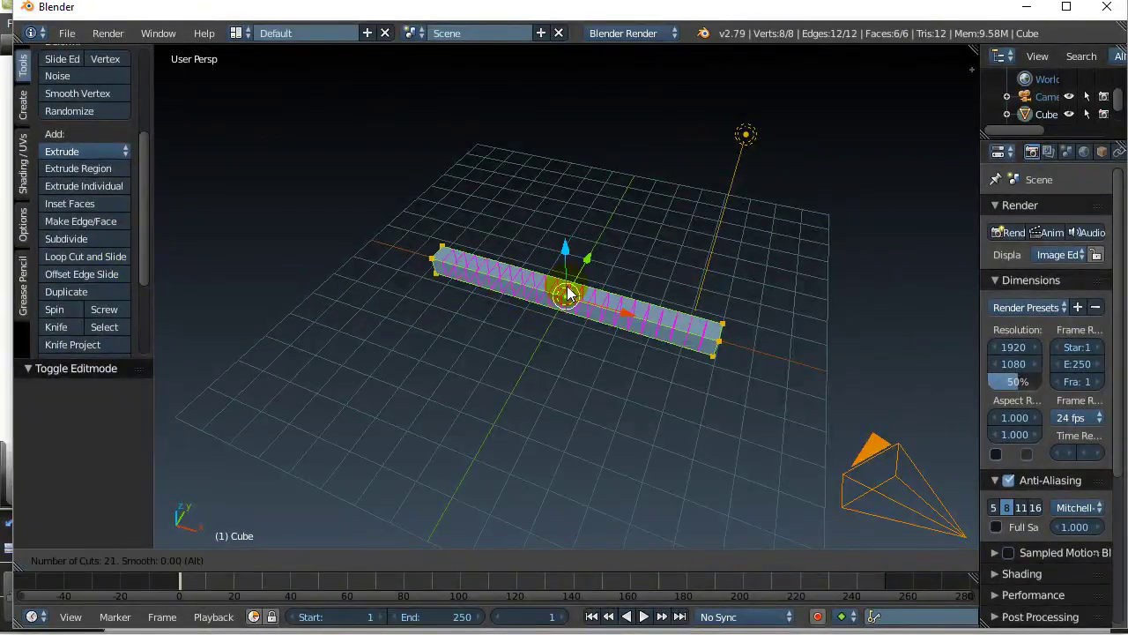
{"action": "scroll", "coordinate": [566, 293], "scroll_direction": "up", "scroll_amount": 16}
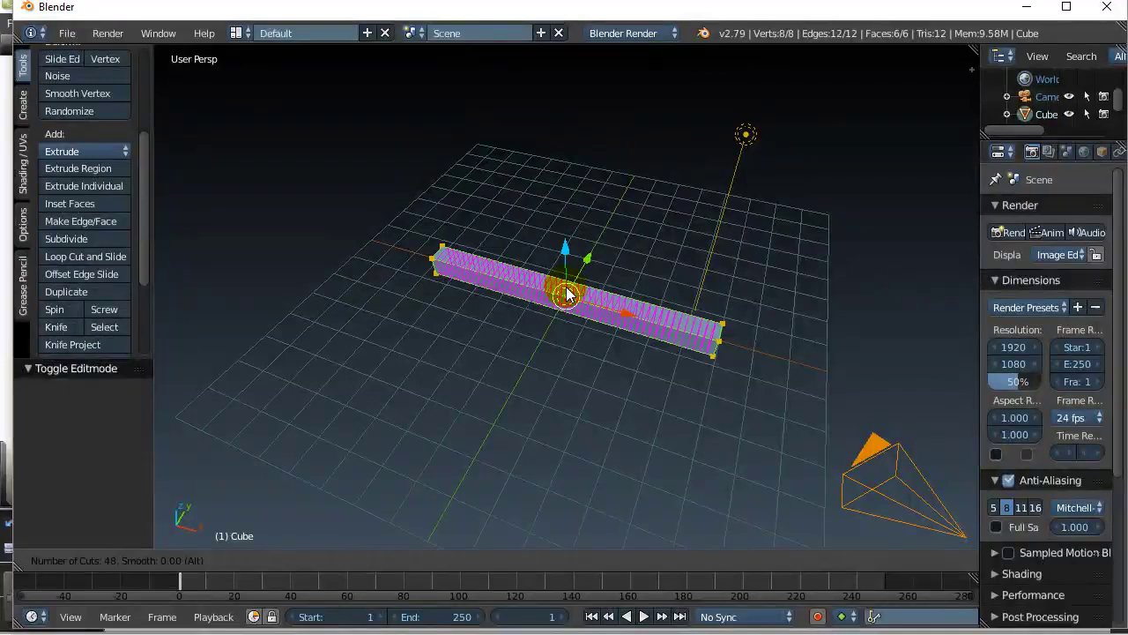
{"action": "left_click", "coordinate": [567, 294]}
{"action": "left_click", "coordinate": [566, 293]}
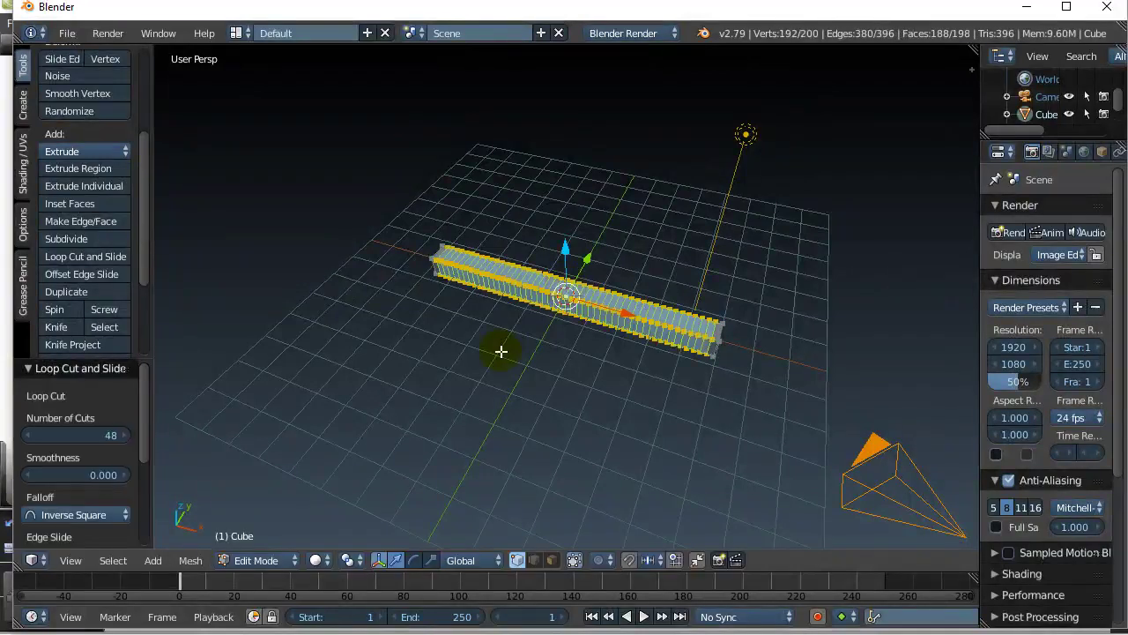
{"action": "middle_click_drag", "start_coordinate": [409, 375], "coordinate": [518, 321]}
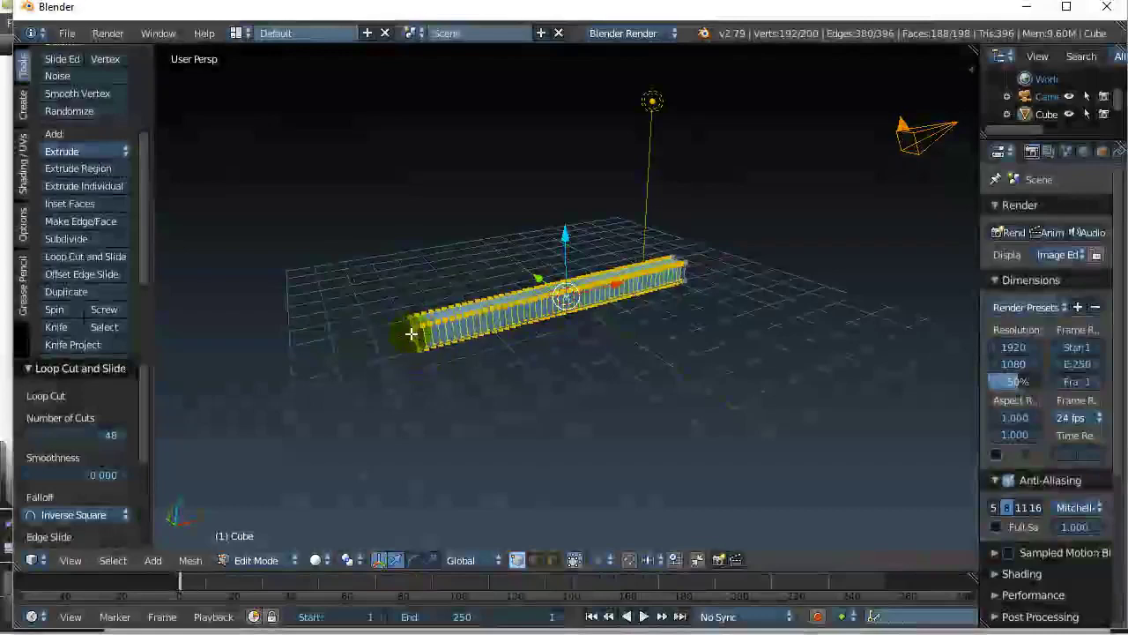
Select the bar's end face and snap the 3D cursor to it.
{"action": "middle_click_drag", "start_coordinate": [411, 334], "coordinate": [415, 467]}
{"action": "left_click", "coordinate": [552, 560]}
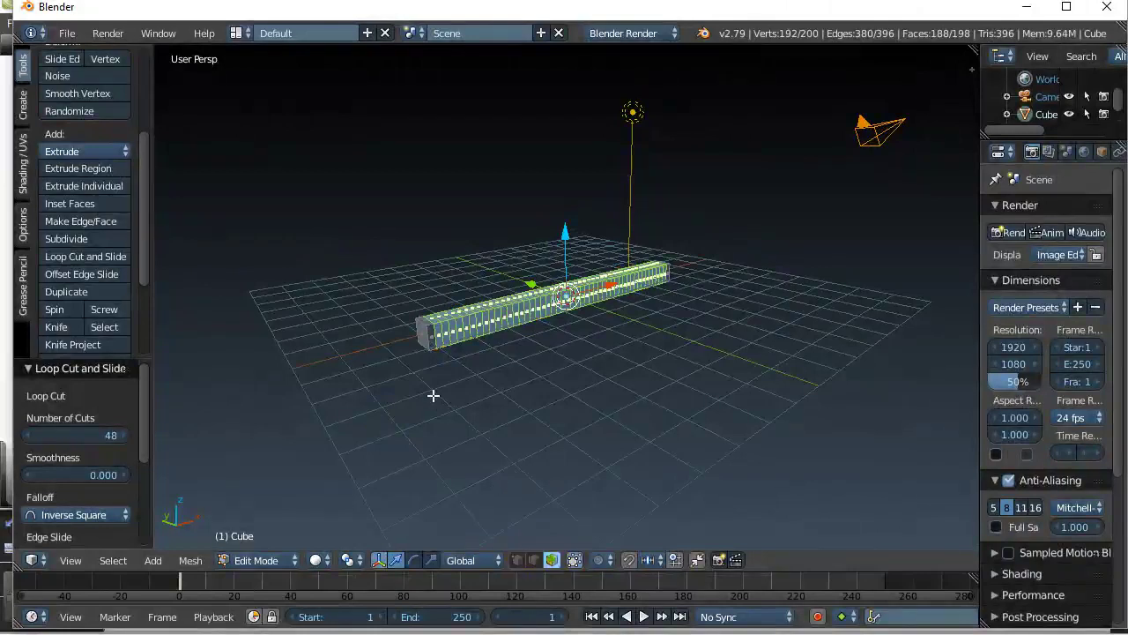
{"action": "right_click", "coordinate": [421, 337]}
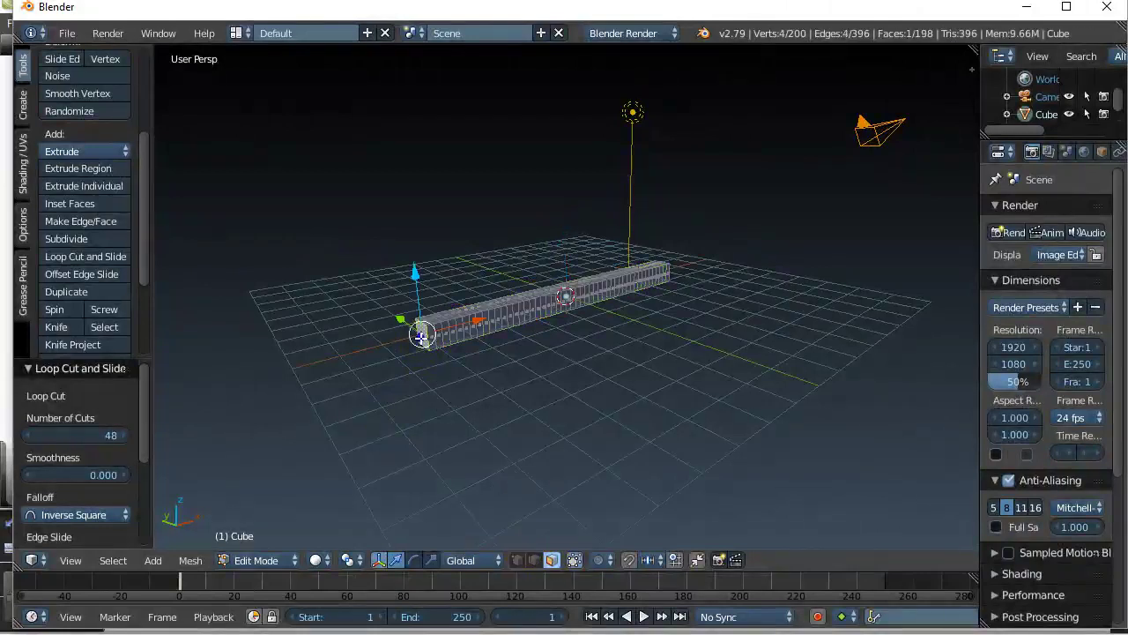
{"action": "left_click", "coordinate": [191, 560]}
{"action": "mouse_move", "coordinate": [226, 479]}
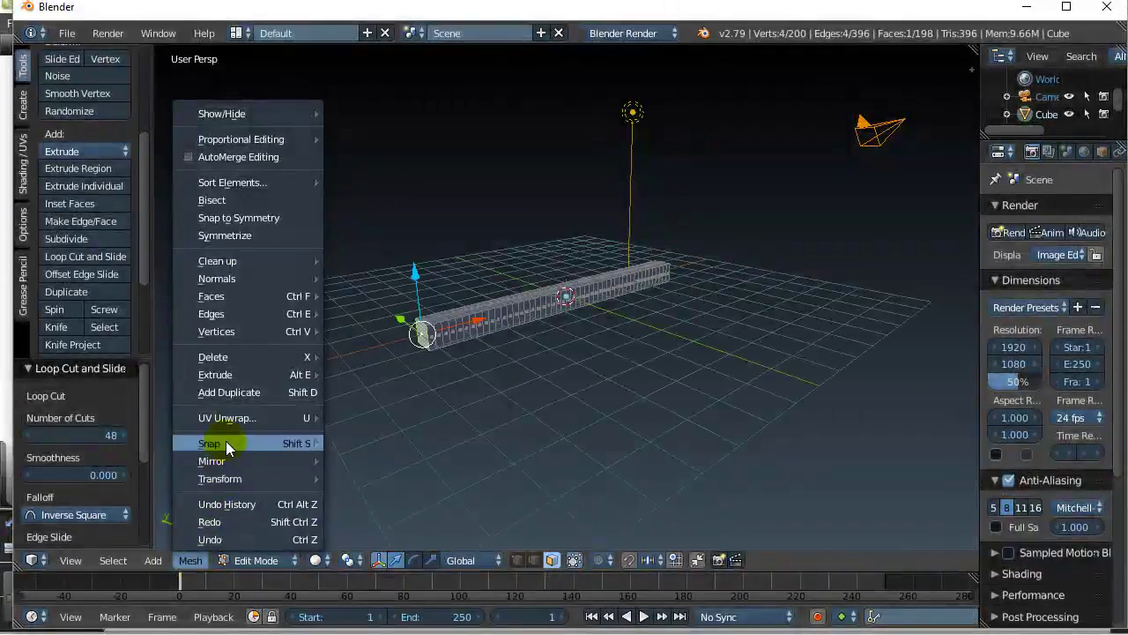
{"action": "mouse_move", "coordinate": [226, 444]}
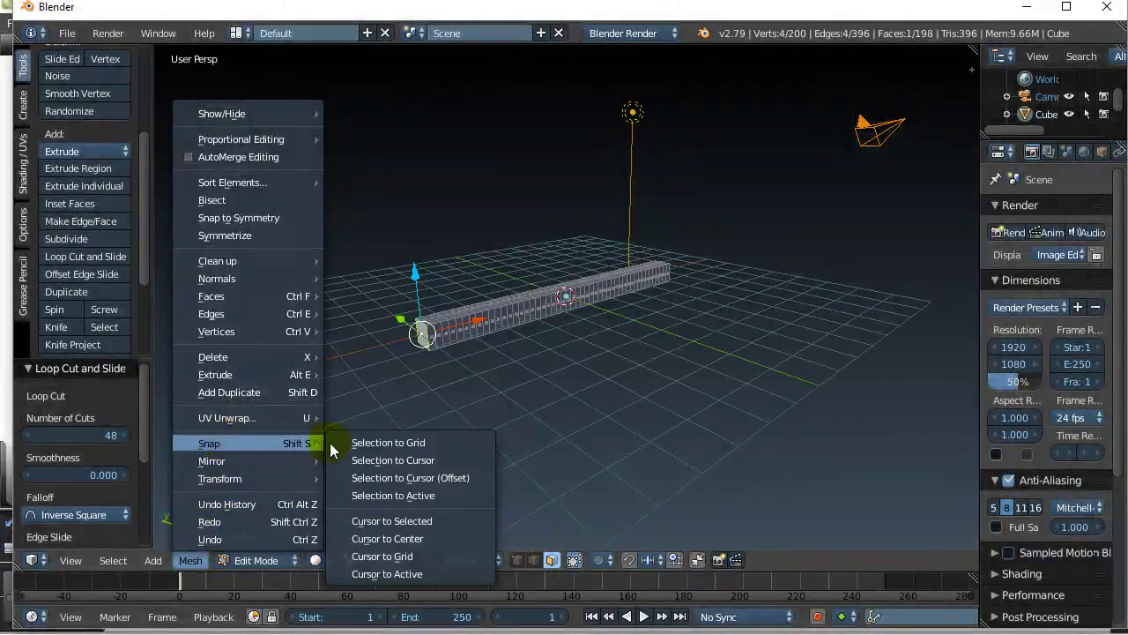
{"action": "left_click", "coordinate": [359, 523]}
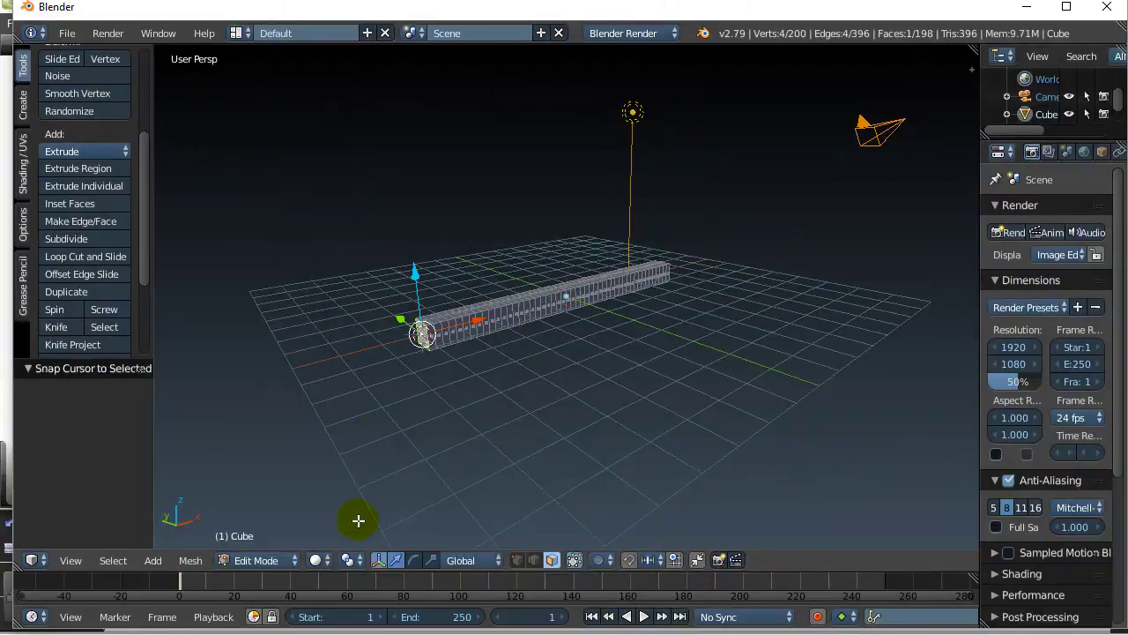
Return to Object Mode and set the bar's origin to the 3D cursor.
{"action": "left_click", "coordinate": [277, 561]}
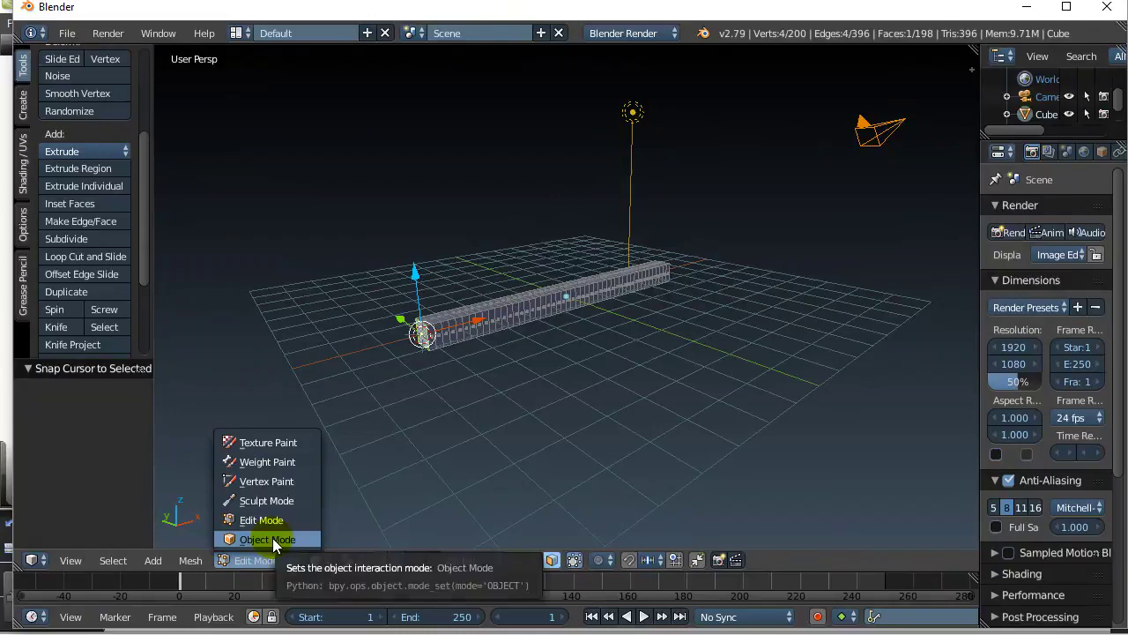
{"action": "left_click", "coordinate": [272, 539]}
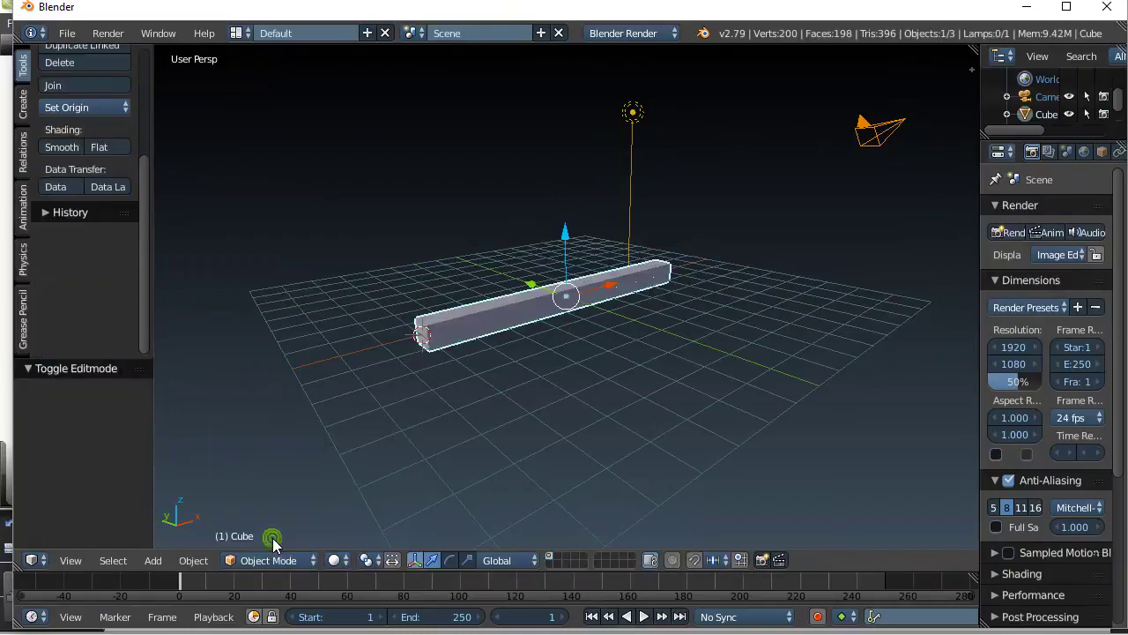
{"action": "left_click", "coordinate": [196, 559]}
{"action": "mouse_move", "coordinate": [217, 476]}
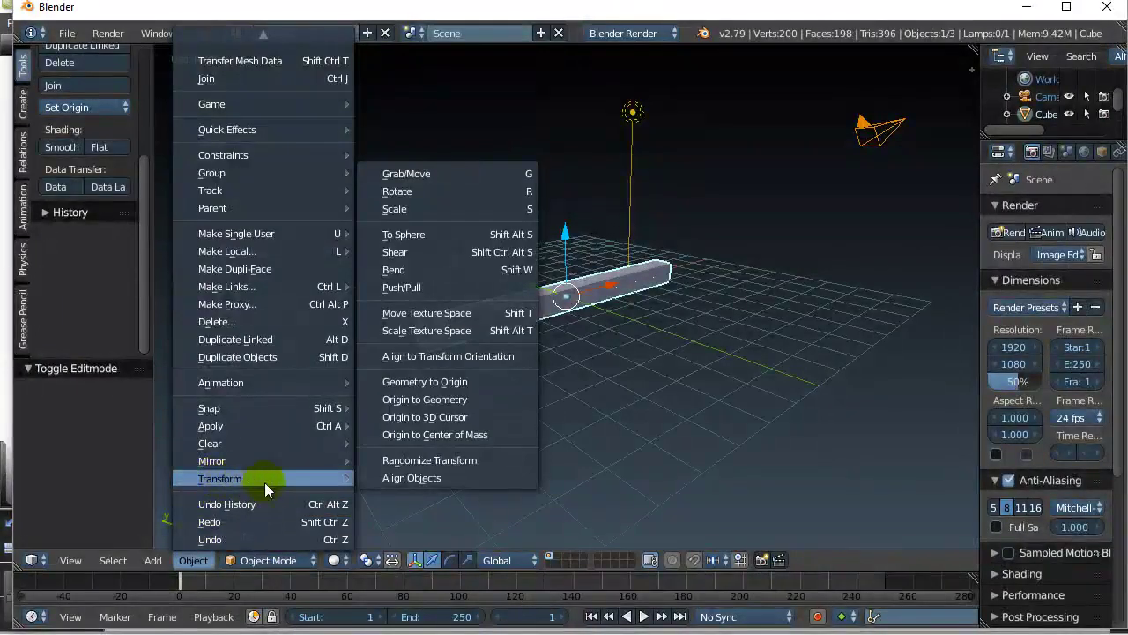
{"action": "left_click", "coordinate": [432, 419]}
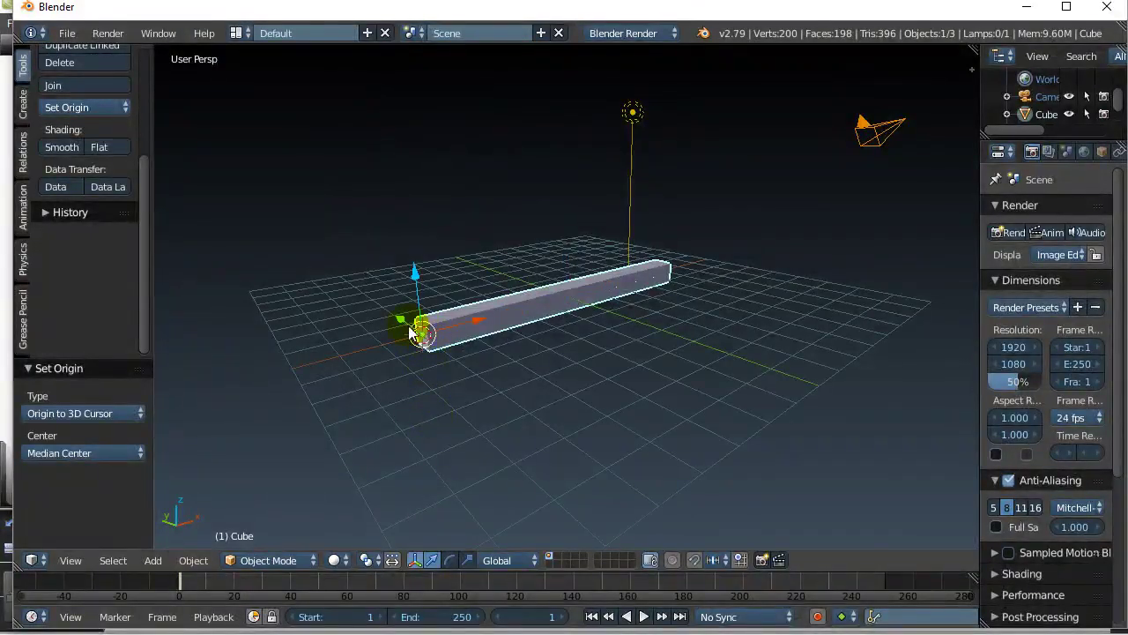
Clear the bar's location with Alt+G, then slide it along Y to -4.055.
{"action": "middle_click_drag", "start_coordinate": [531, 376], "coordinate": [468, 394]}
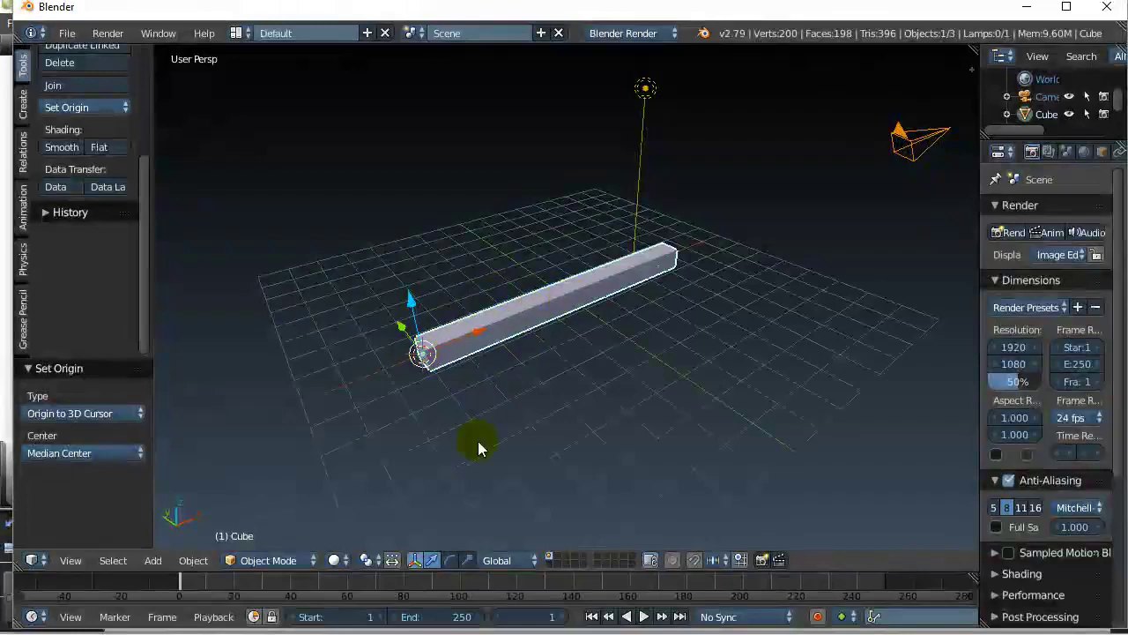
{"action": "key", "text": "alt+g"}
{"action": "middle_click_drag", "start_coordinate": [684, 421], "coordinate": [608, 468]}
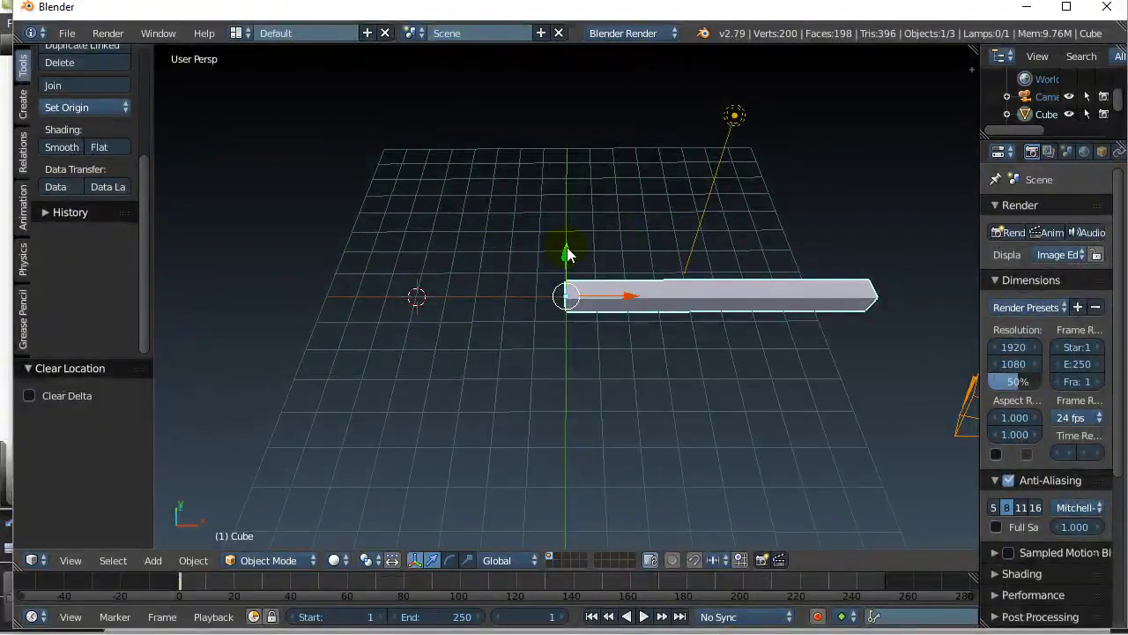
{"action": "mouse_move", "coordinate": [561, 253]}
{"action": "left_mouse_down"}
{"action": "mouse_move", "coordinate": [568, 295]}
{"action": "mouse_move", "coordinate": [569, 257]}
{"action": "left_mouse_up"}
{"action": "middle_click_drag", "start_coordinate": [570, 257], "coordinate": [529, 284]}
{"action": "left_click_drag", "start_coordinate": [561, 261], "coordinate": [488, 431]}
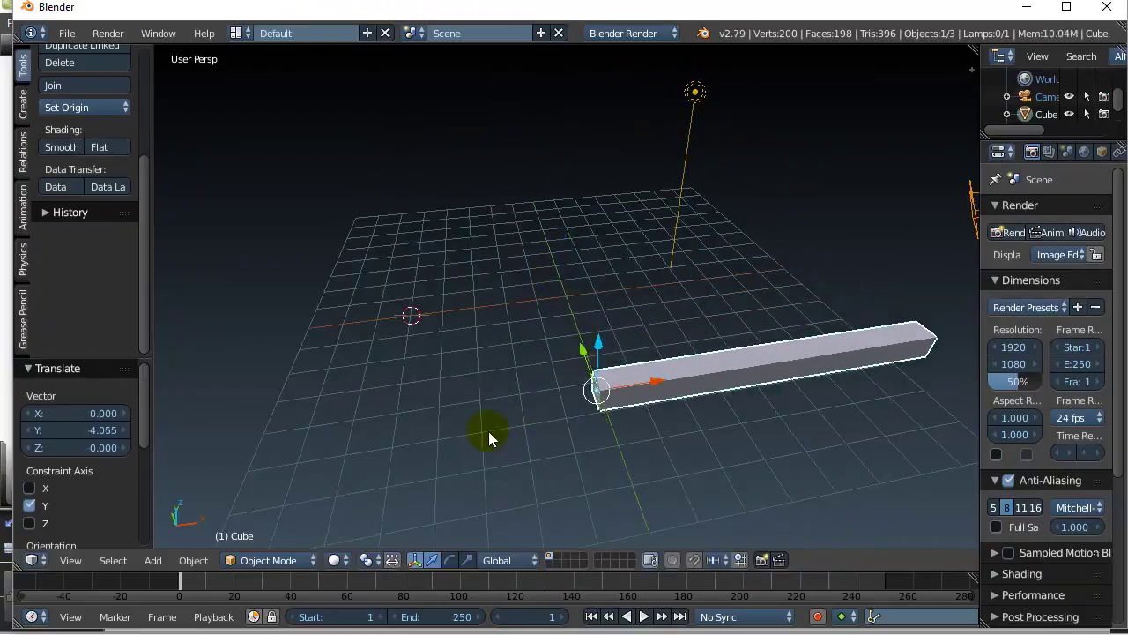
{"action": "middle_click_drag", "start_coordinate": [488, 431], "coordinate": [509, 400]}
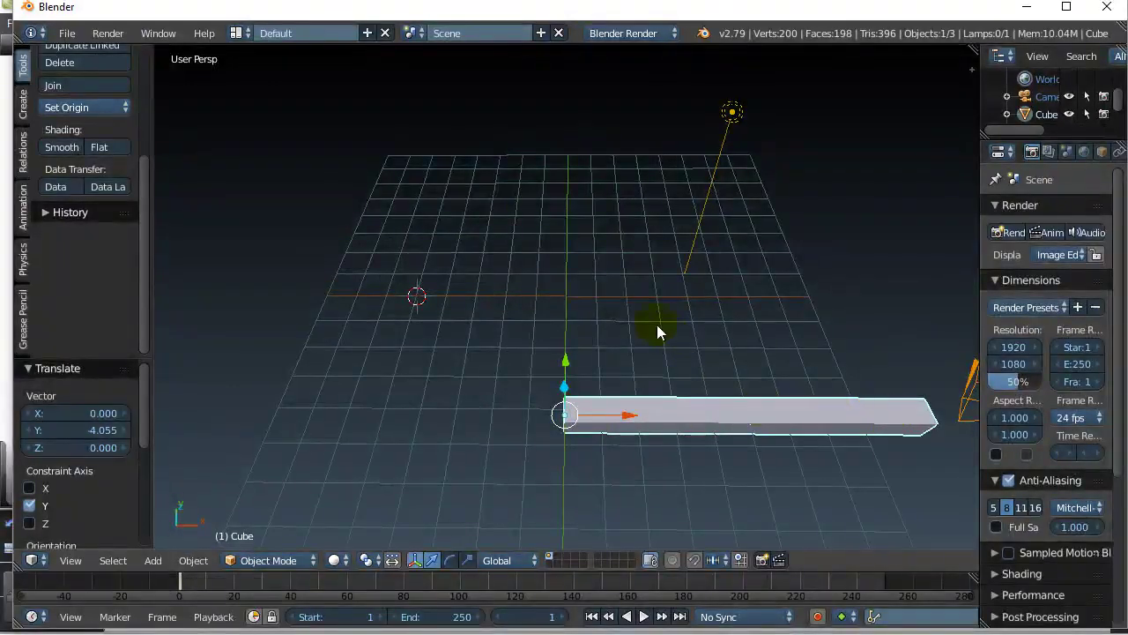
Add a Bezier curve, shift it right along X, and enter Edit Mode.
{"action": "left_click", "coordinate": [193, 560]}
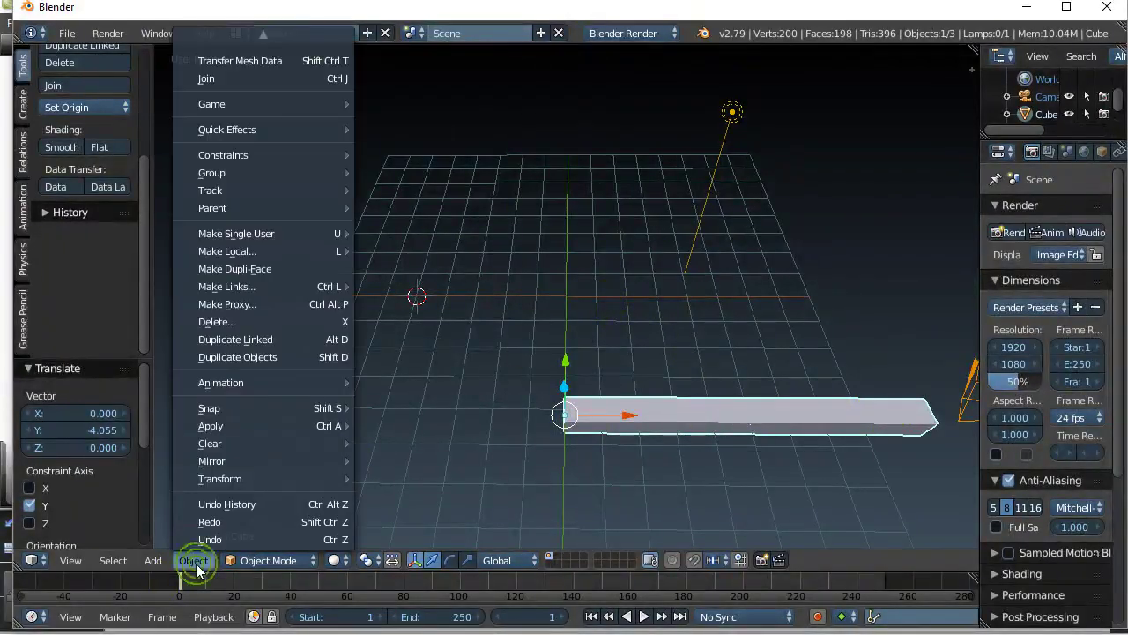
{"action": "mouse_move", "coordinate": [161, 571]}
{"action": "mouse_move", "coordinate": [174, 520]}
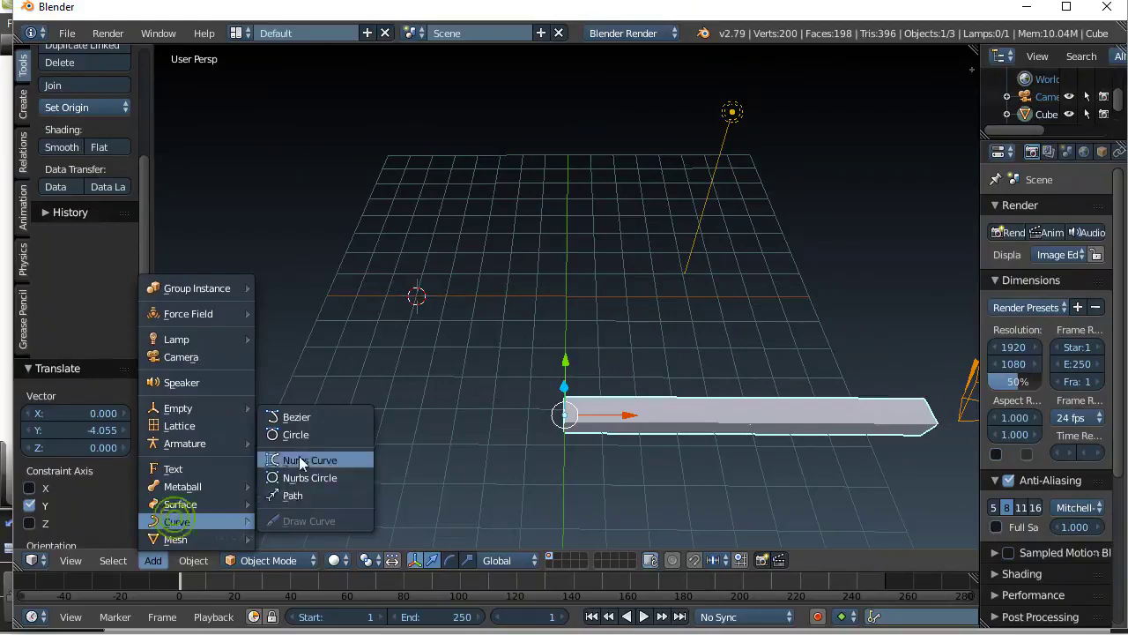
{"action": "left_click", "coordinate": [300, 420]}
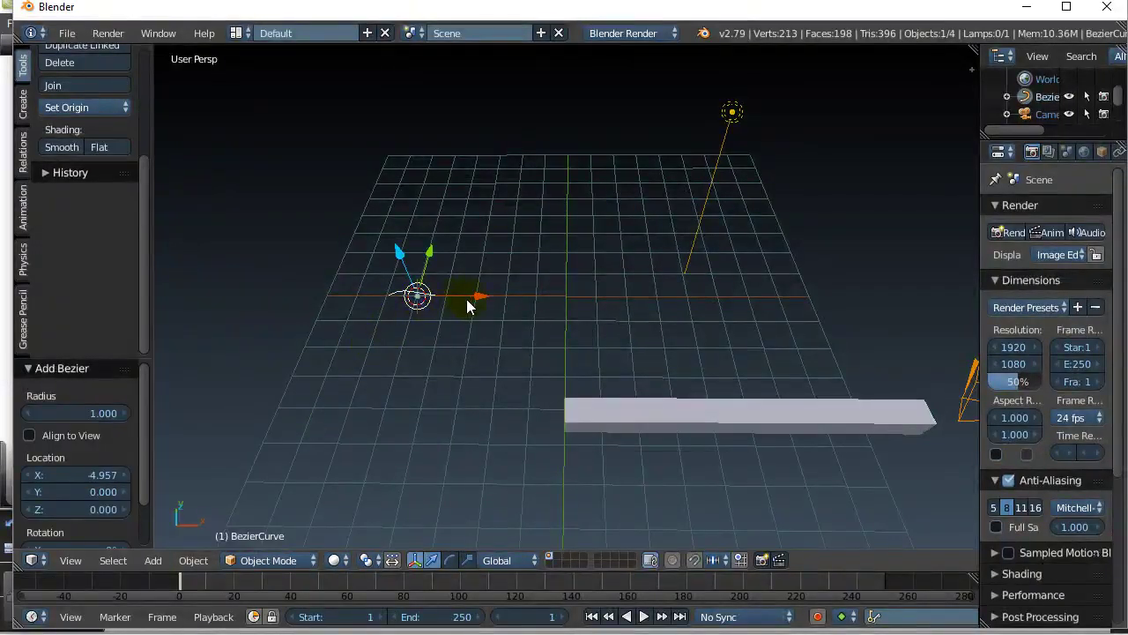
{"action": "left_click_drag", "start_coordinate": [479, 296], "coordinate": [669, 299]}
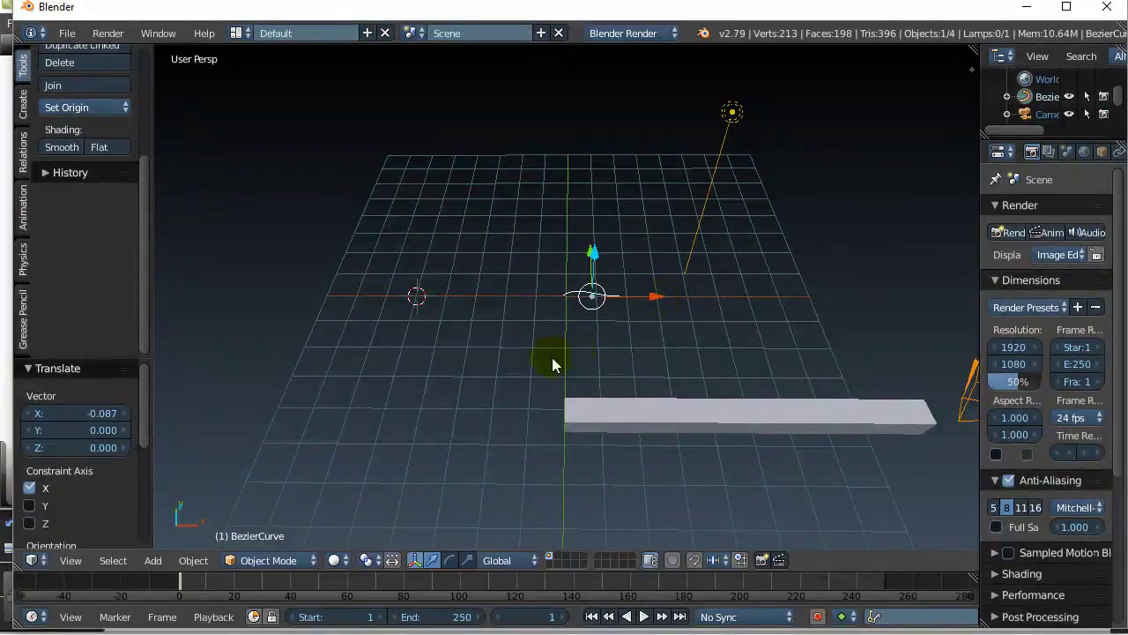
{"action": "scroll", "coordinate": [529, 372], "scroll_direction": "up", "scroll_amount": 5}
{"action": "key", "text": "Tab"}
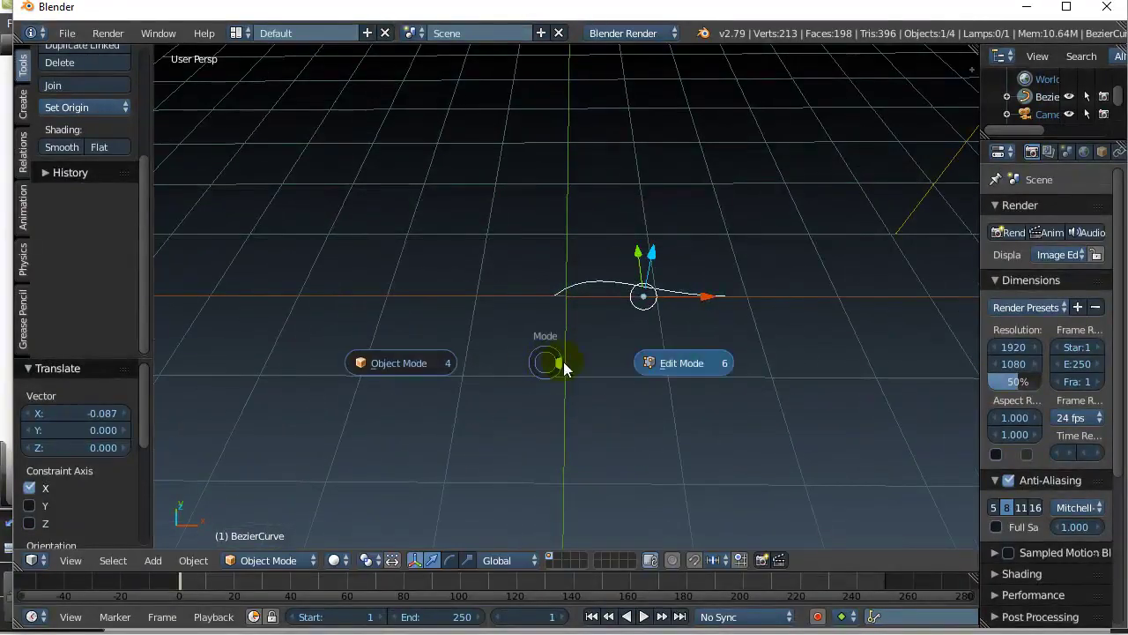
{"action": "left_click", "coordinate": [677, 359]}
Extrude a point from the curve's right end and move it right and down to Y -1.026.
{"action": "right_click", "coordinate": [731, 296]}
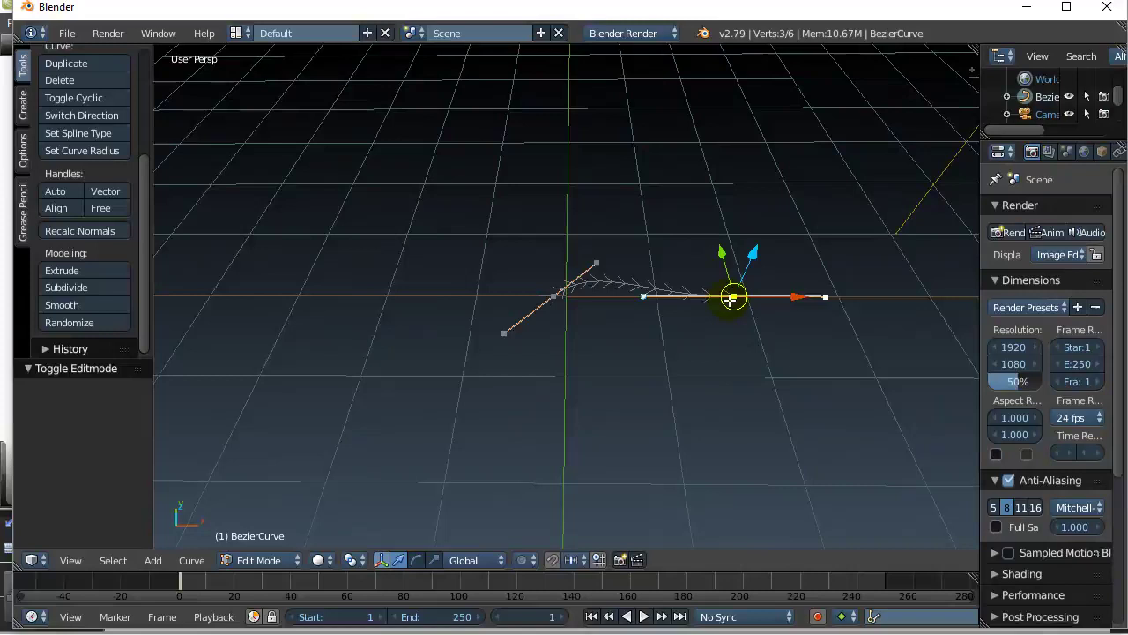
{"action": "key", "text": "e"}
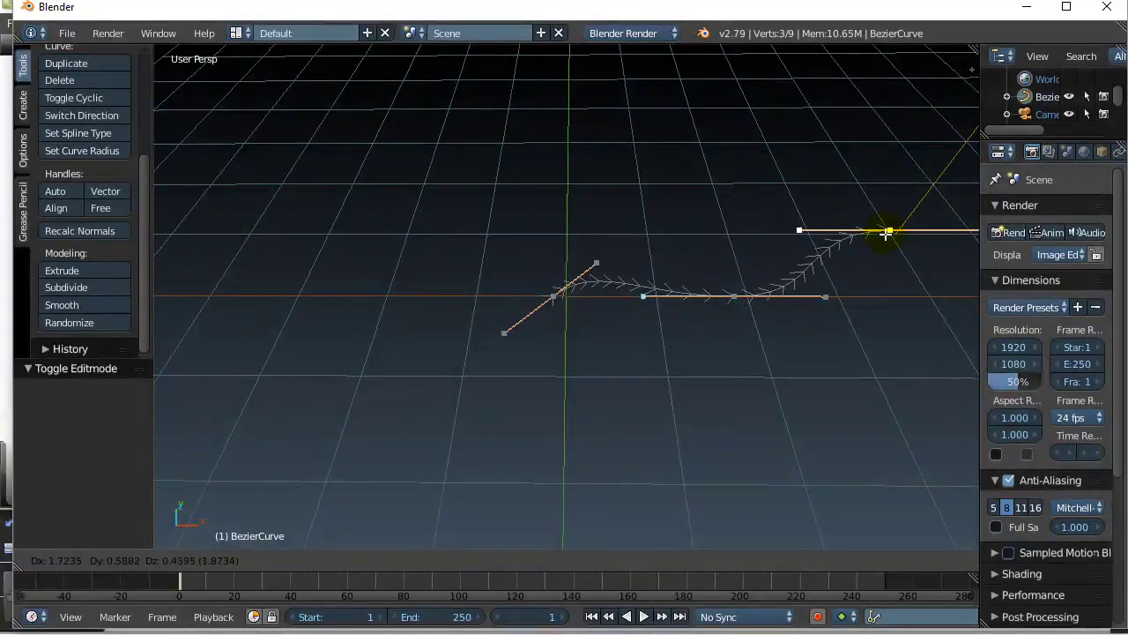
{"action": "key", "text": "7"}
{"action": "key", "text": "7"}
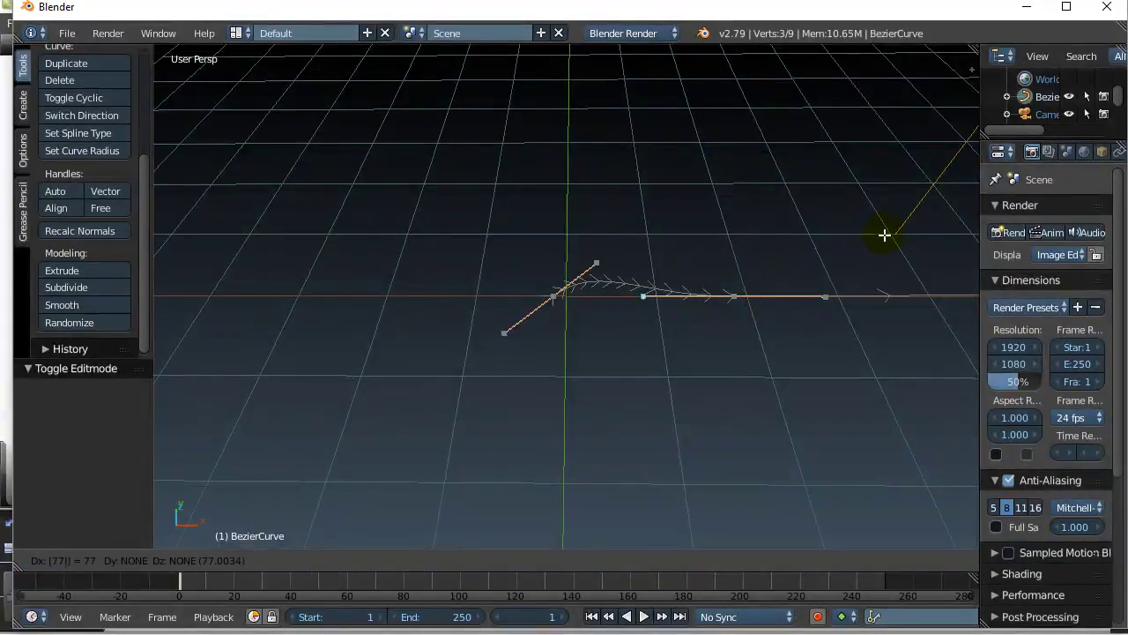
{"action": "key", "text": "Escape"}
{"action": "key", "text": "KP_7"}
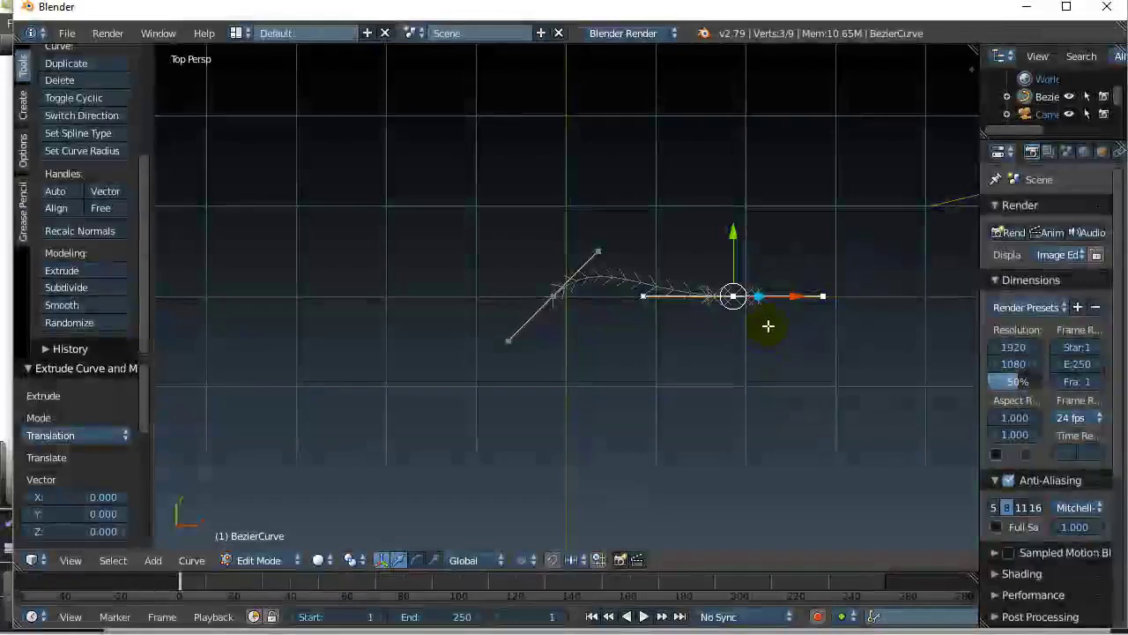
{"action": "left_click_drag", "start_coordinate": [797, 295], "coordinate": [890, 321]}
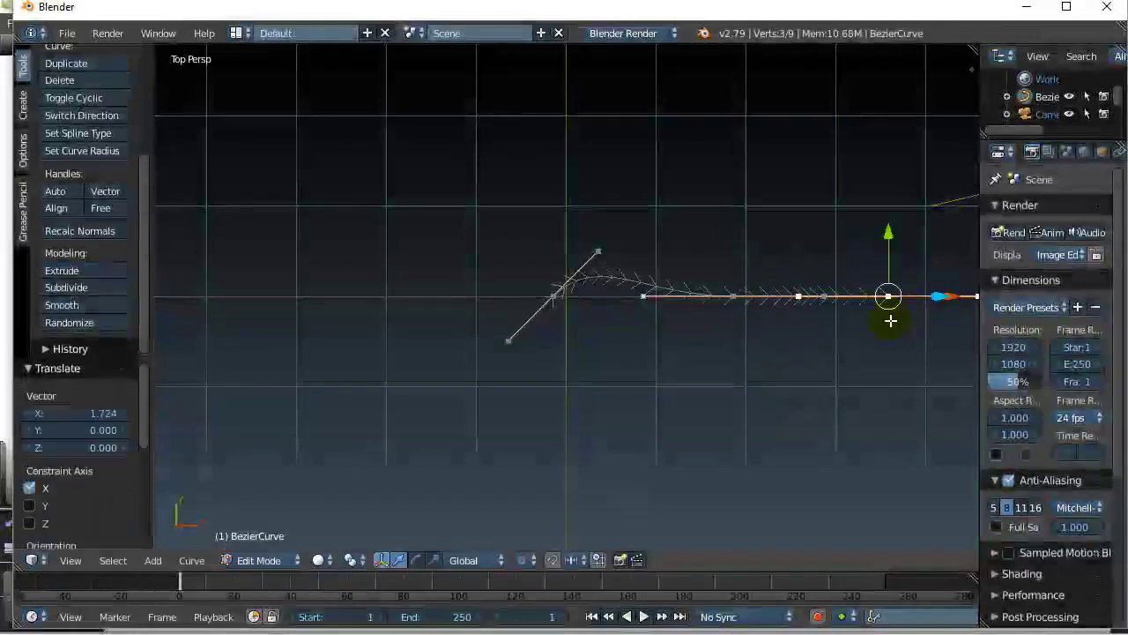
{"action": "left_click_drag", "start_coordinate": [888, 234], "coordinate": [901, 330]}
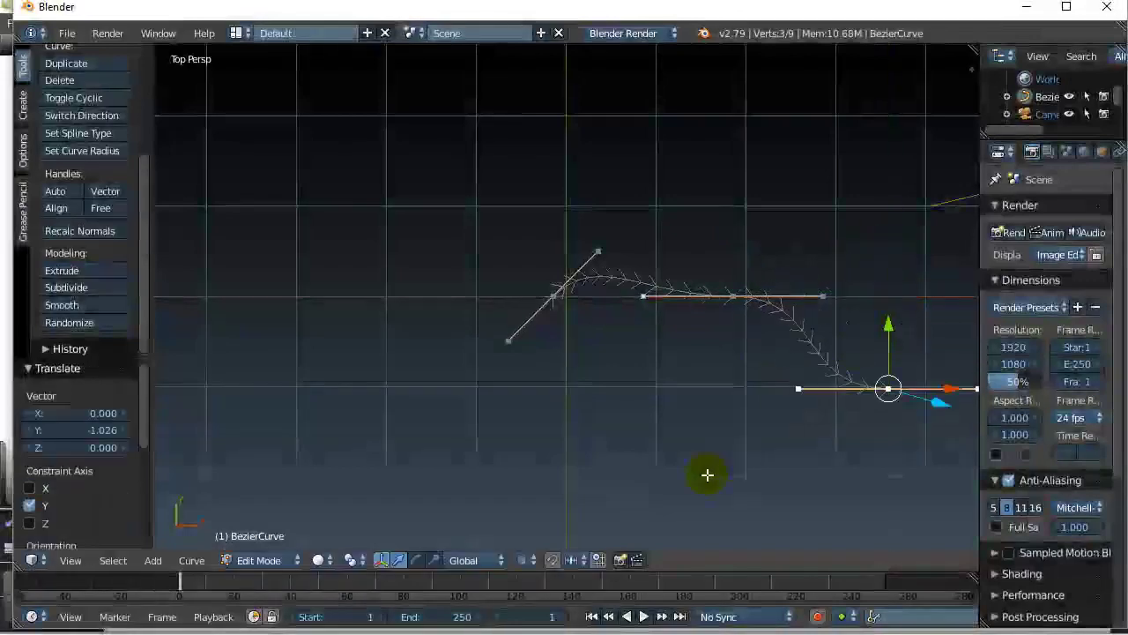
{"action": "middle_click_drag", "start_coordinate": [708, 471], "coordinate": [707, 346]}
Try extra extrusions and end-segment moves, undoing back to the three-point curve.
{"action": "key", "text": "e"}
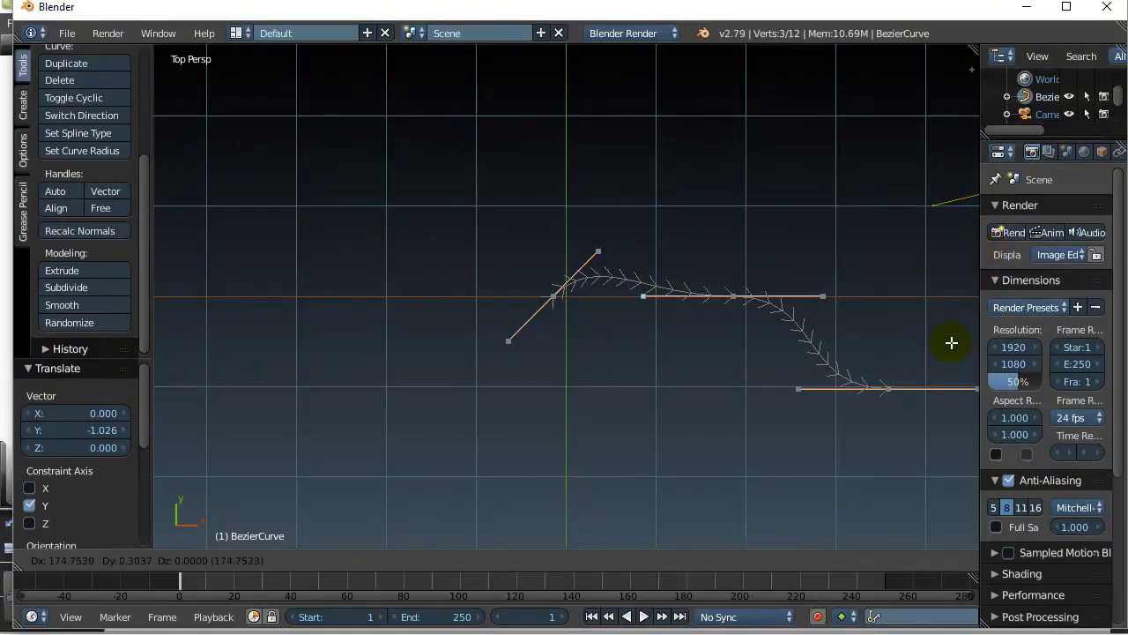
{"action": "key", "text": "Escape"}
{"action": "key", "text": "e"}
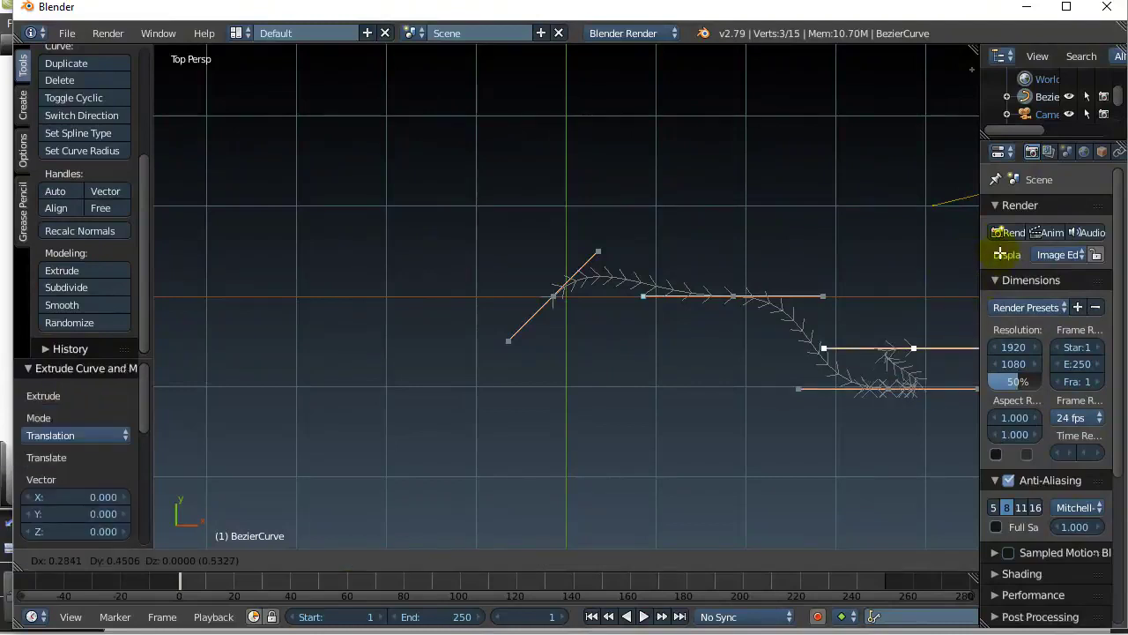
{"action": "key", "text": "Escape"}
{"action": "key", "text": "ctrl+z"}
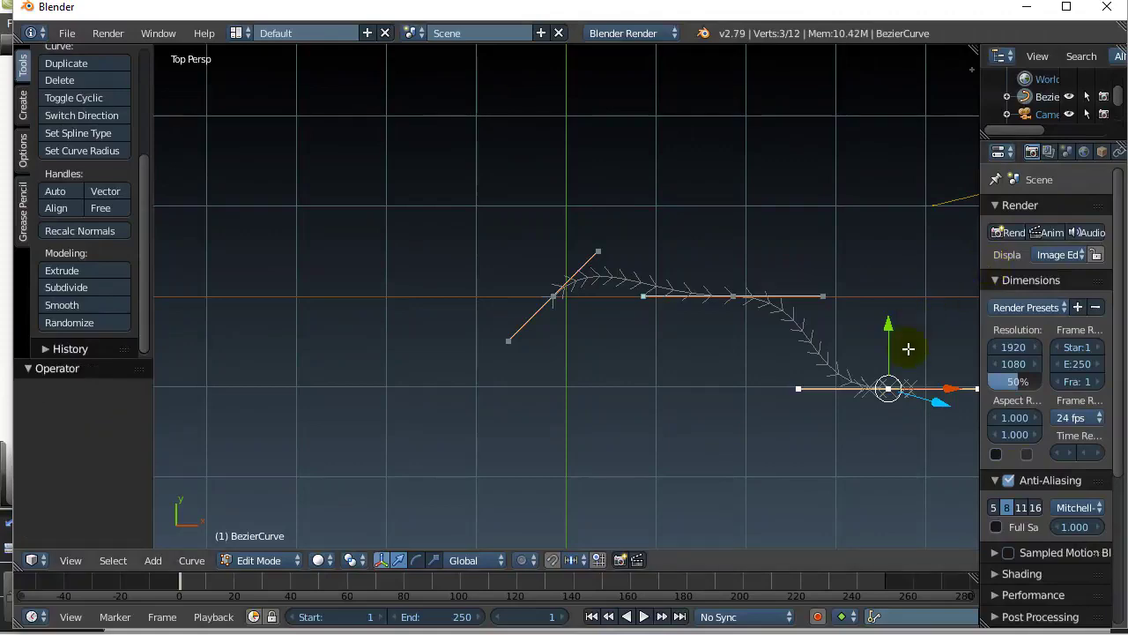
{"action": "left_click_drag", "start_coordinate": [889, 353], "coordinate": [899, 218]}
{"action": "left_click_drag", "start_coordinate": [884, 286], "coordinate": [977, 304]}
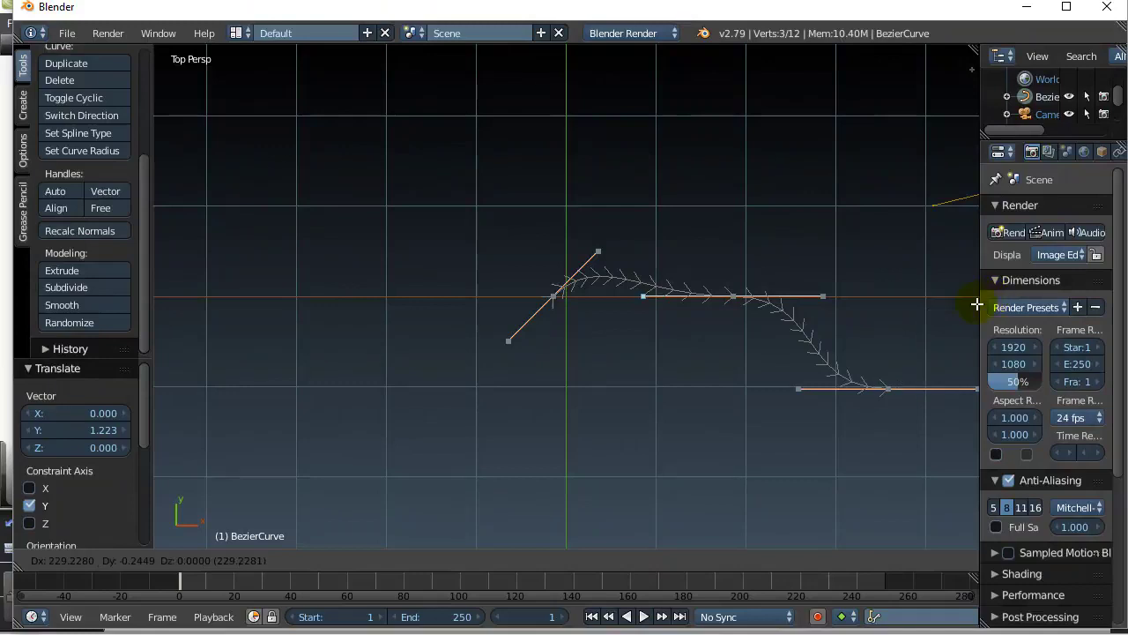
{"action": "right_click", "coordinate": [903, 300]}
{"action": "key", "text": "ctrl+z"}
{"action": "key", "text": "ctrl+z"}
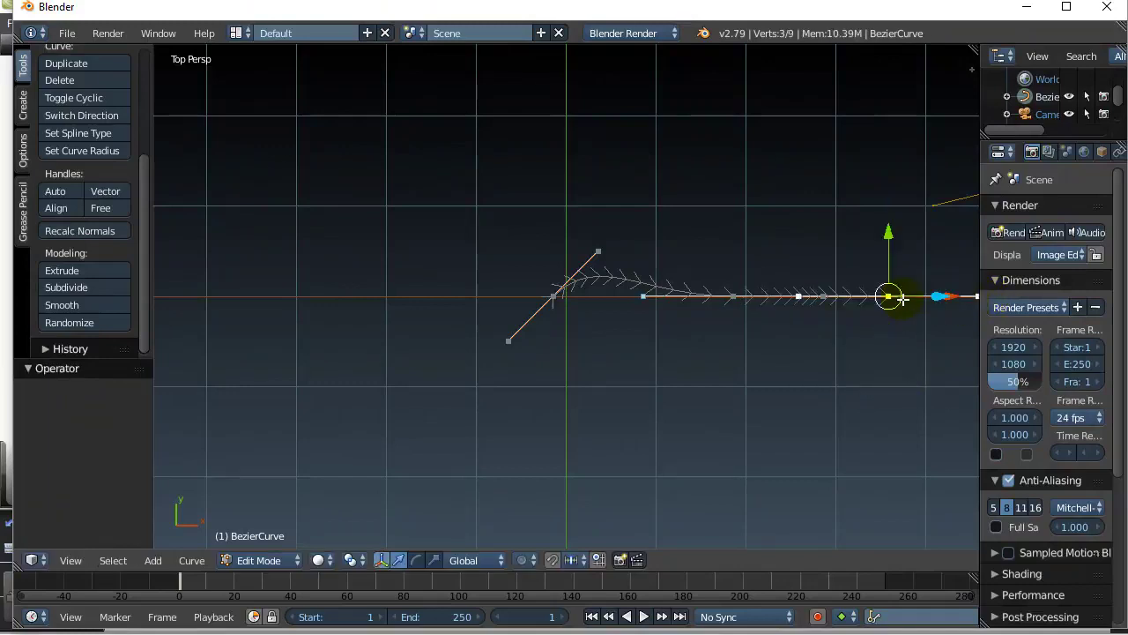
Lower the end point along Y, extrude a new point up-right, and select the start point.
{"action": "left_click_drag", "start_coordinate": [888, 236], "coordinate": [888, 380]}
{"action": "scroll", "coordinate": [746, 432], "scroll_direction": "down", "scroll_amount": 1}
{"action": "scroll", "coordinate": [746, 431], "scroll_direction": "down", "scroll_amount": 1}
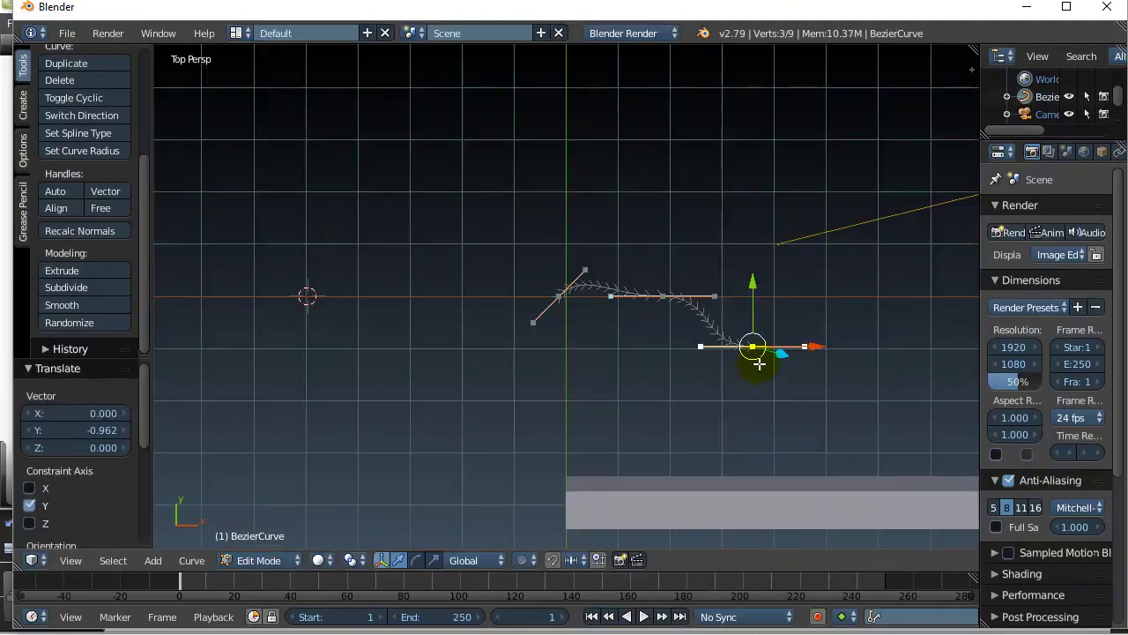
{"action": "key", "text": "e"}
{"action": "left_click", "coordinate": [901, 287]}
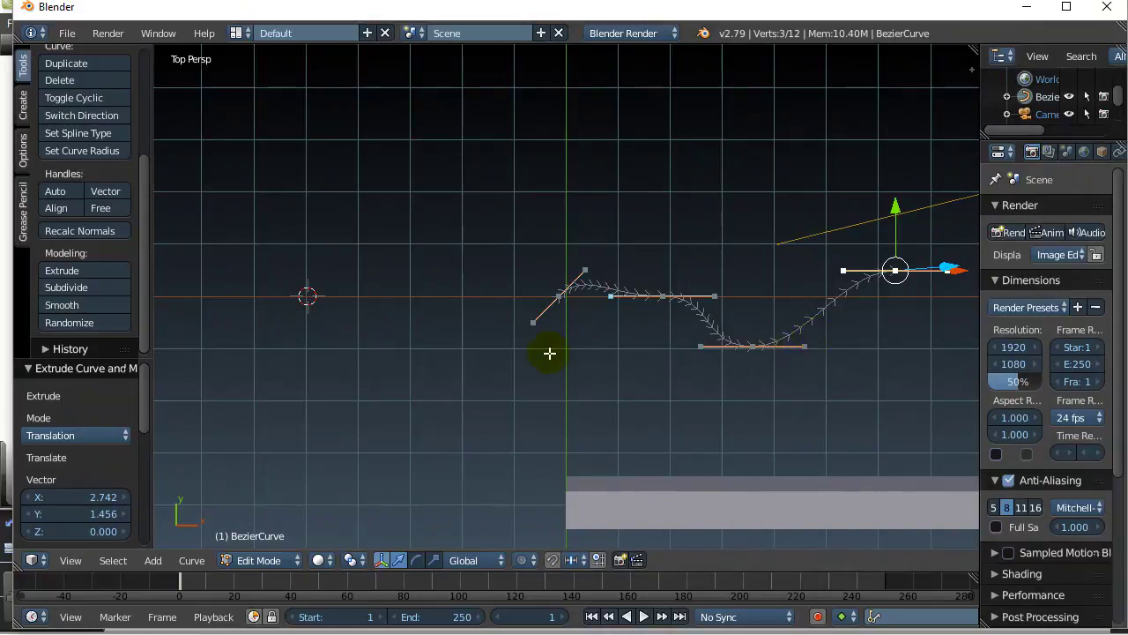
{"action": "right_click", "coordinate": [555, 298]}
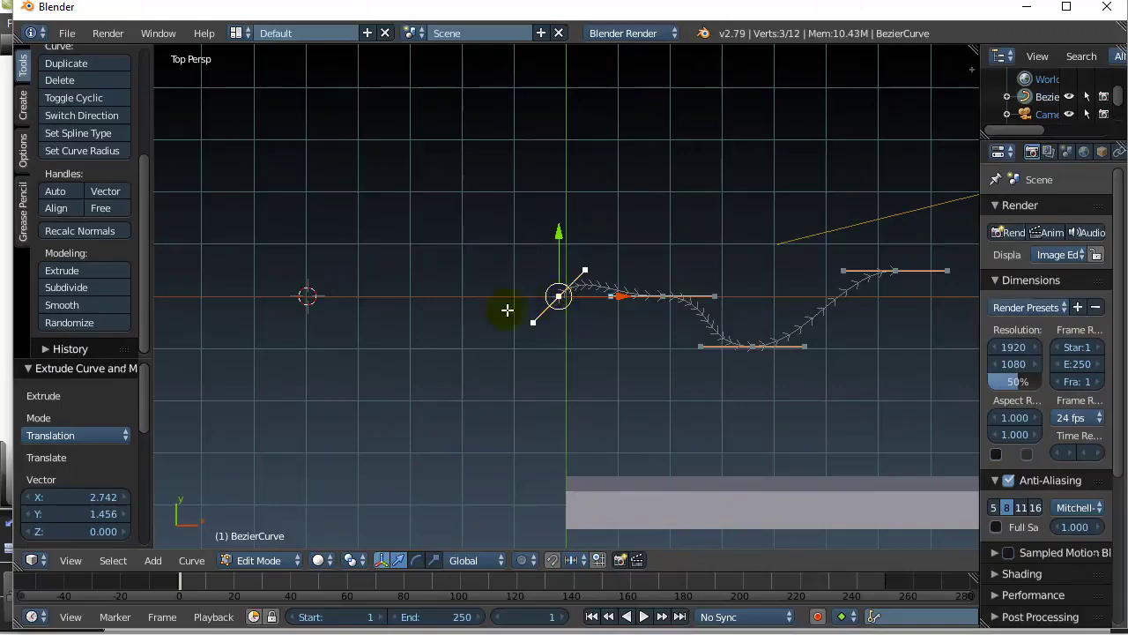
Snap the 3D cursor to the curve's start point and set the curve's origin there.
{"action": "left_click", "coordinate": [193, 561]}
{"action": "mouse_move", "coordinate": [215, 510]}
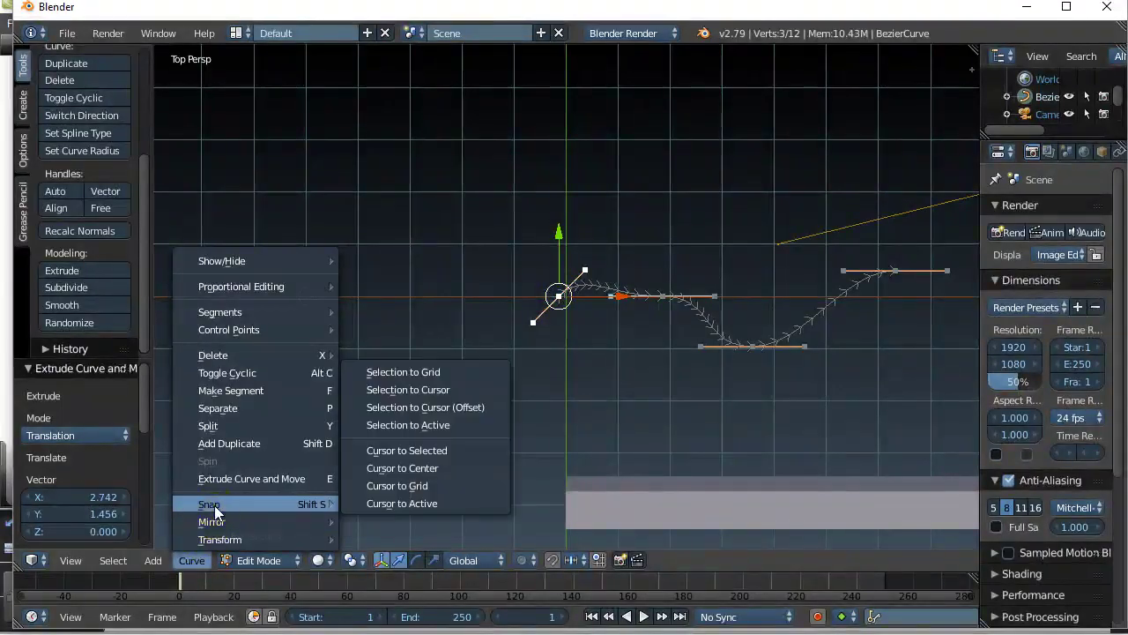
{"action": "left_click", "coordinate": [405, 450]}
{"action": "right_click", "coordinate": [404, 450]}
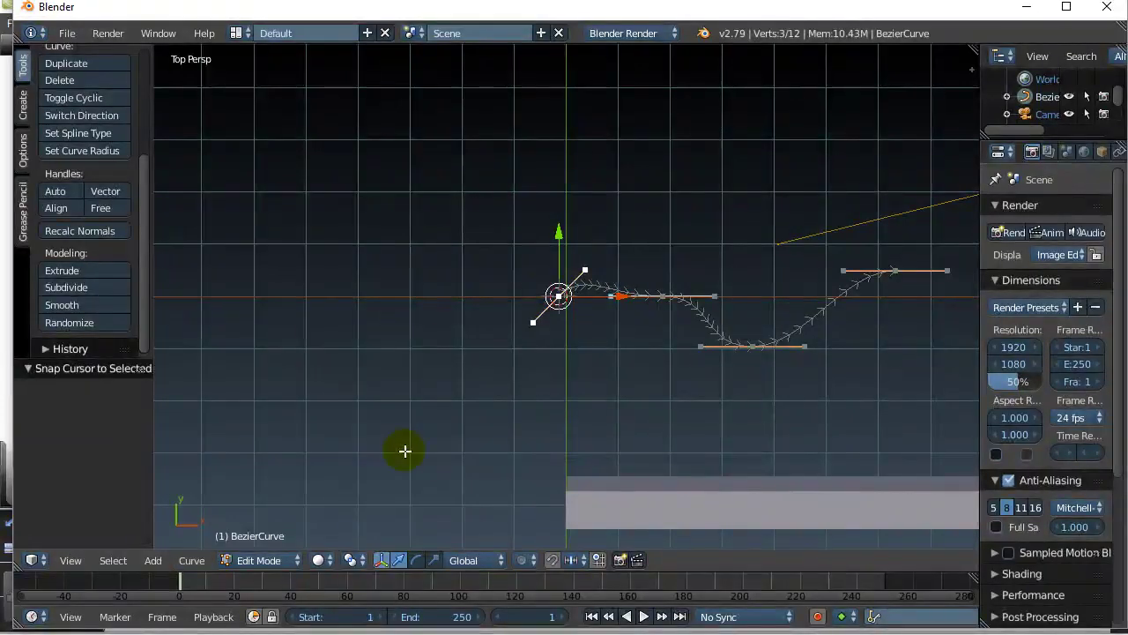
{"action": "left_click", "coordinate": [295, 559]}
{"action": "left_click", "coordinate": [286, 538]}
{"action": "right_click", "coordinate": [222, 537]}
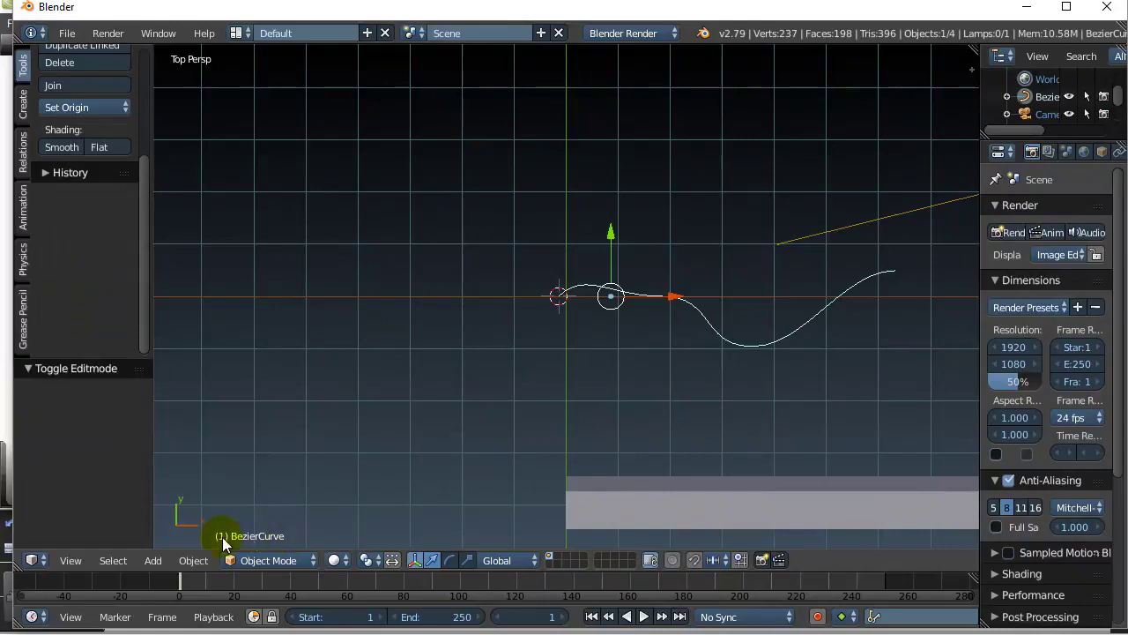
{"action": "left_click", "coordinate": [192, 557]}
{"action": "mouse_move", "coordinate": [230, 480]}
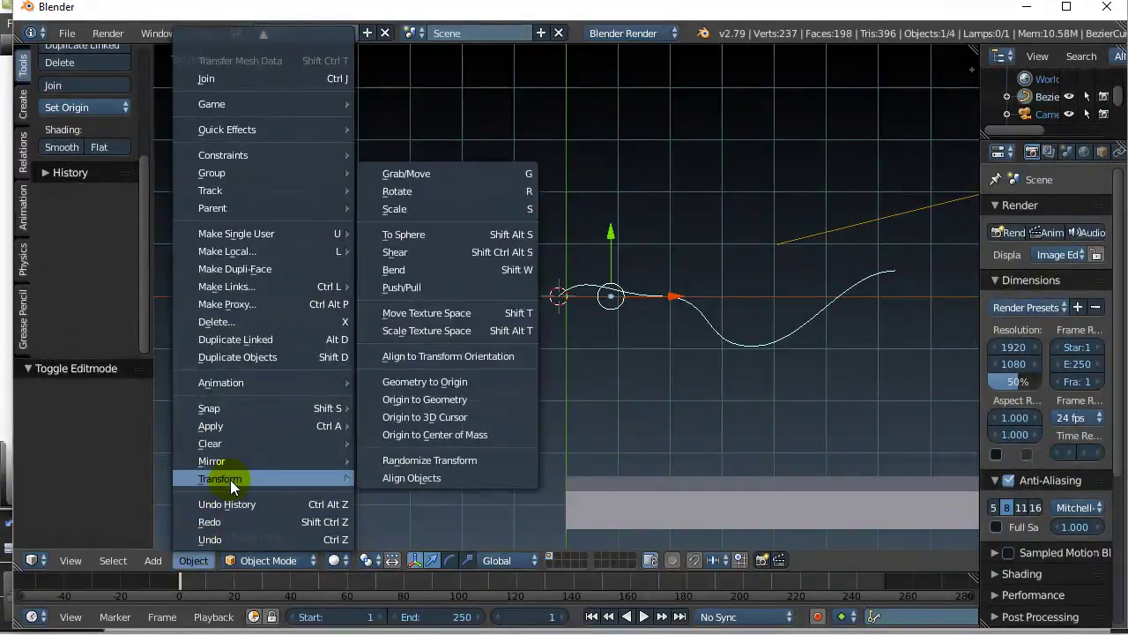
{"action": "left_click", "coordinate": [441, 419]}
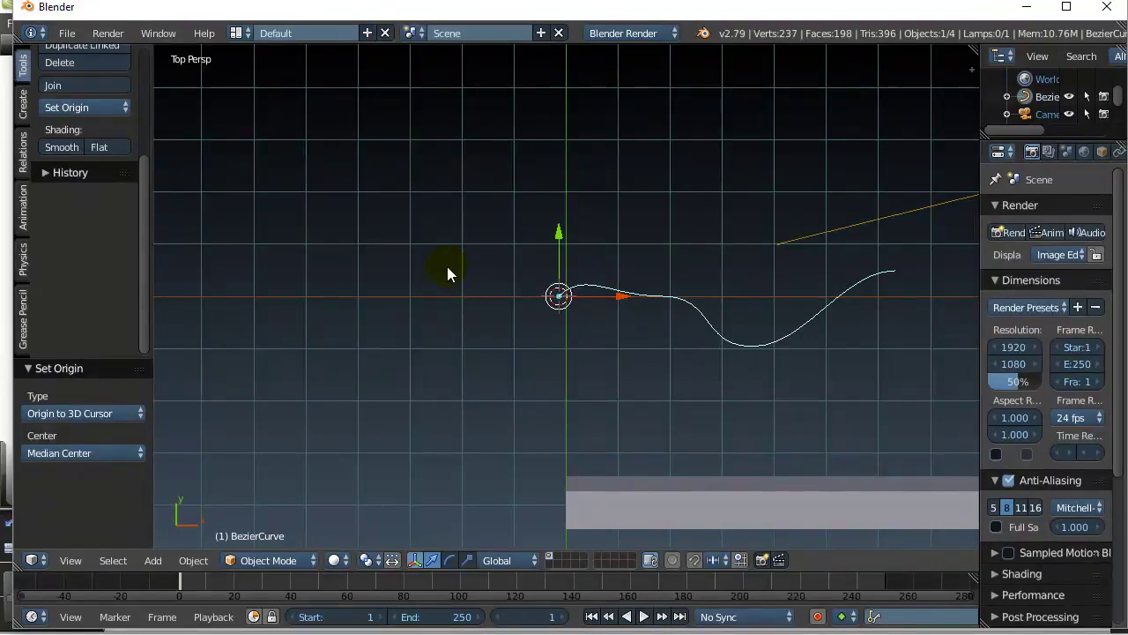
Clear the locations of the curve and the box with Alt+G, then orbit into perspective.
{"action": "key", "text": "alt+g"}
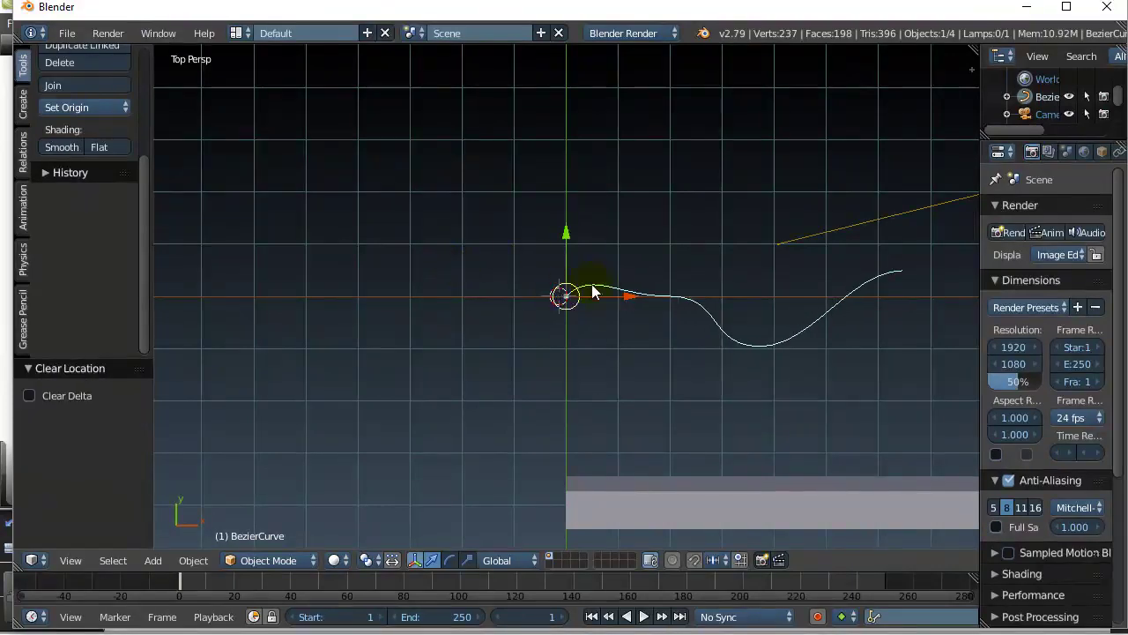
{"action": "right_click", "coordinate": [596, 510]}
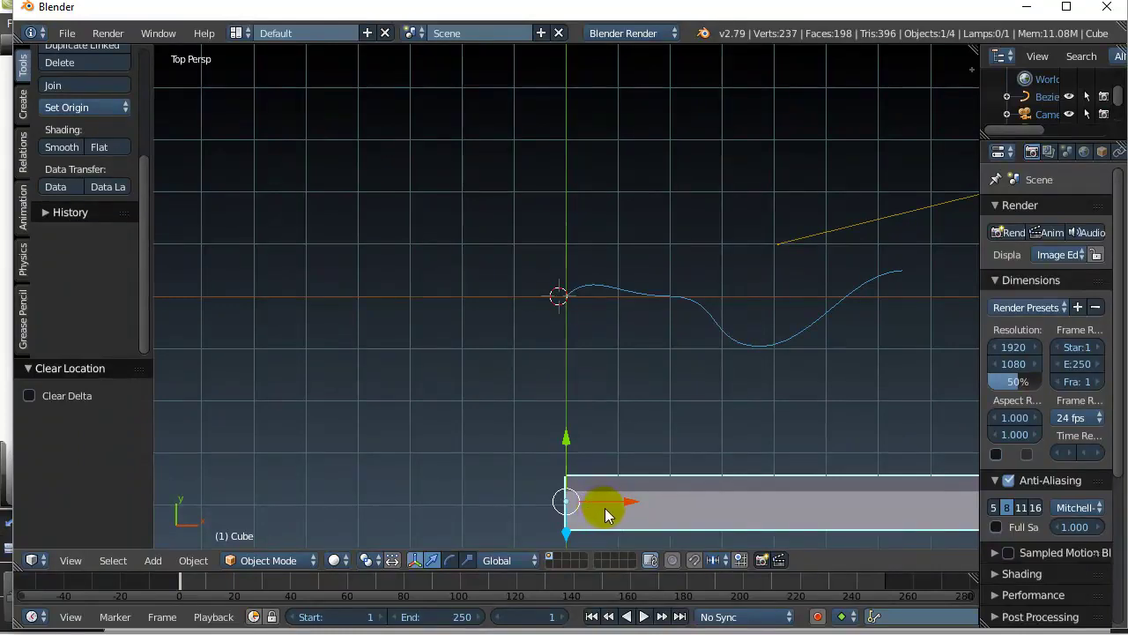
{"action": "key", "text": "alt+g"}
{"action": "scroll", "coordinate": [677, 417], "scroll_direction": "down", "scroll_amount": 5}
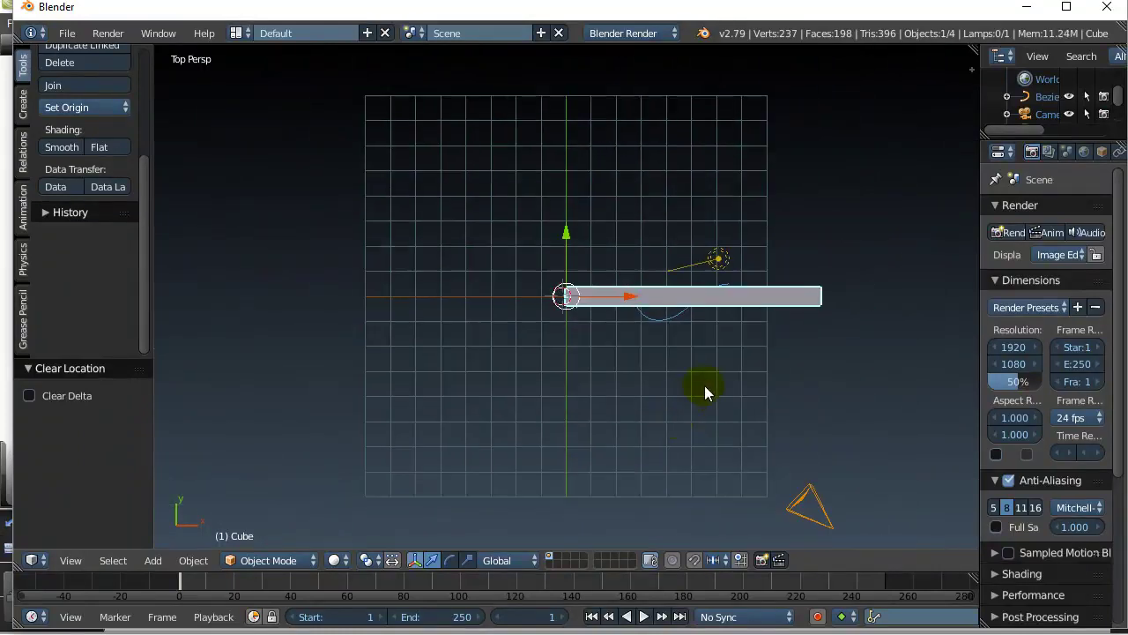
{"action": "middle_click_drag", "start_coordinate": [706, 390], "coordinate": [580, 328]}
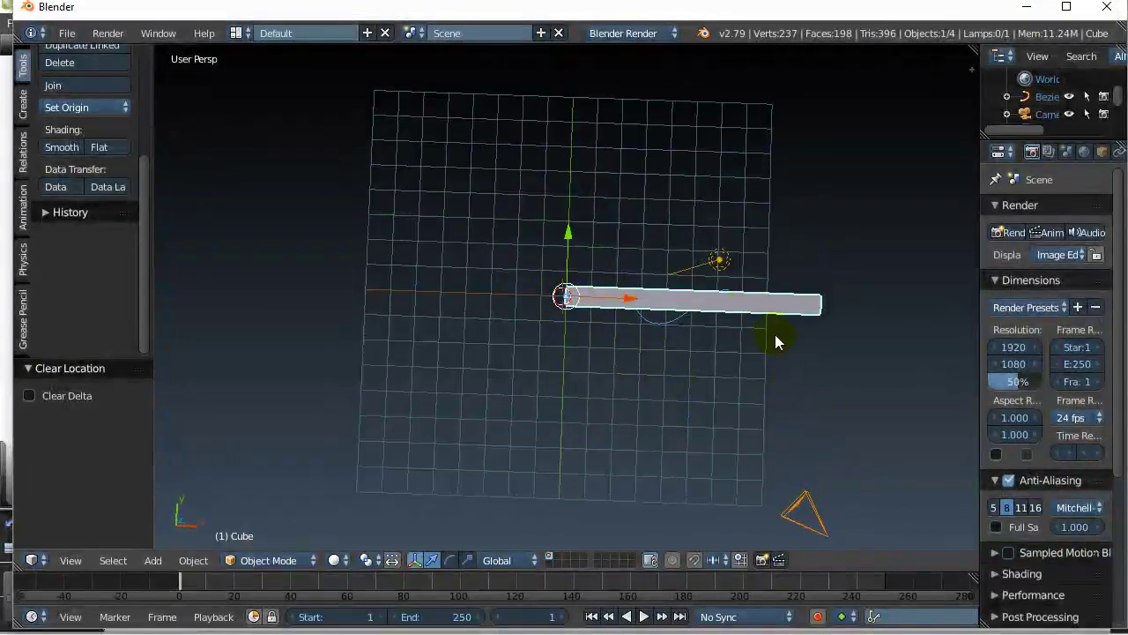
Add a Curve modifier to the box with BezierCurve as its target object.
{"action": "left_click_drag", "start_coordinate": [976, 293], "coordinate": [772, 303]}
{"action": "left_click", "coordinate": [928, 152]}
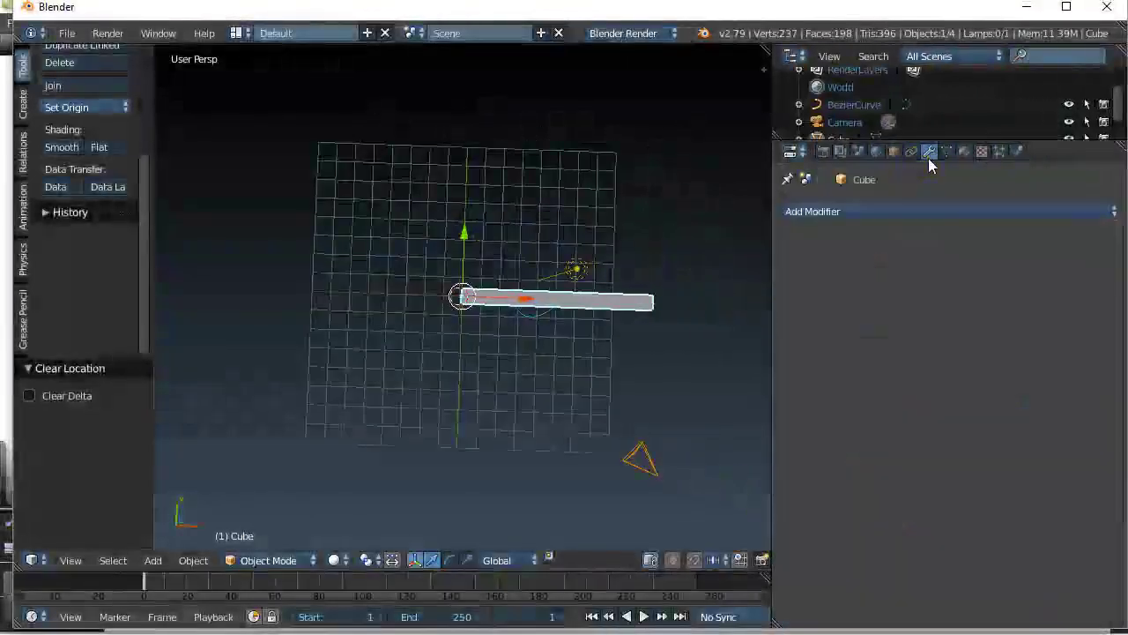
{"action": "left_click", "coordinate": [898, 210]}
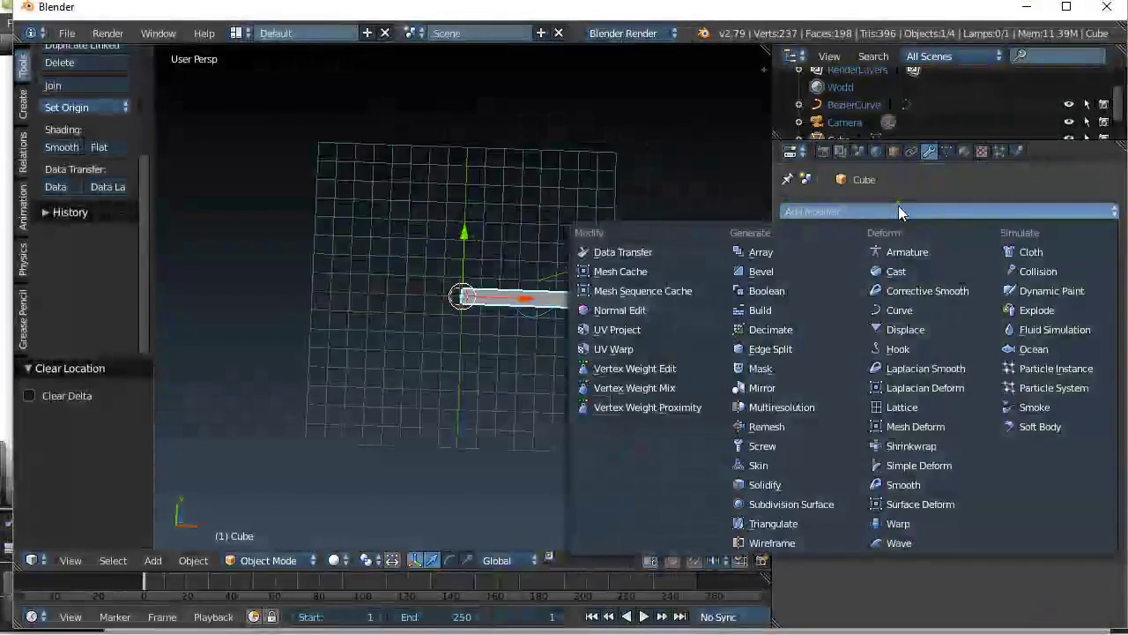
{"action": "left_click", "coordinate": [895, 309]}
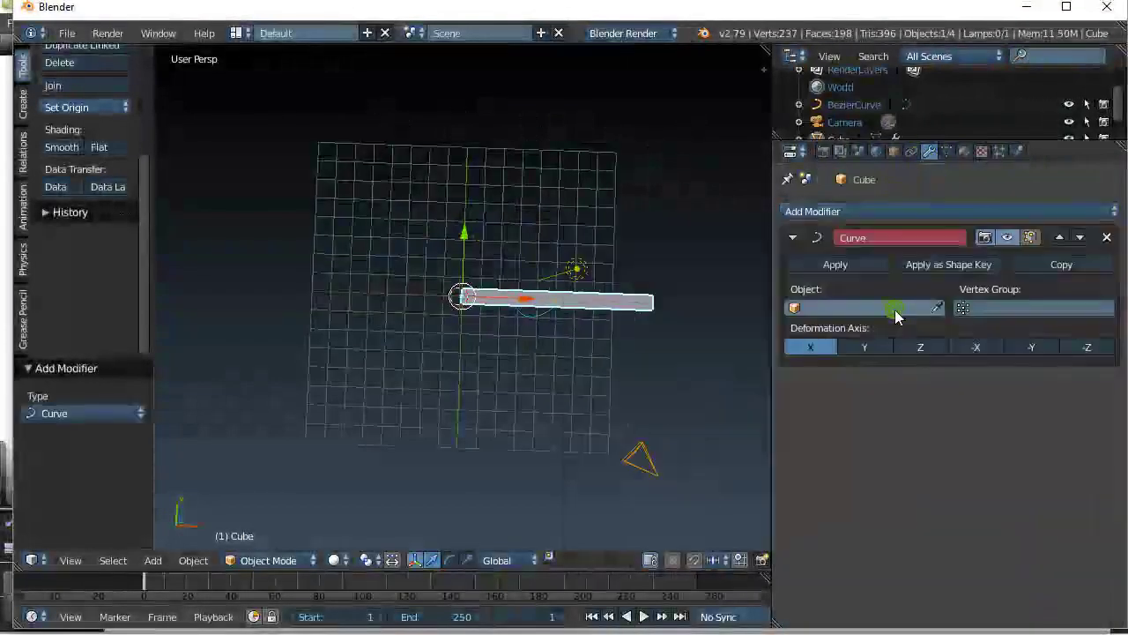
{"action": "left_click", "coordinate": [794, 305]}
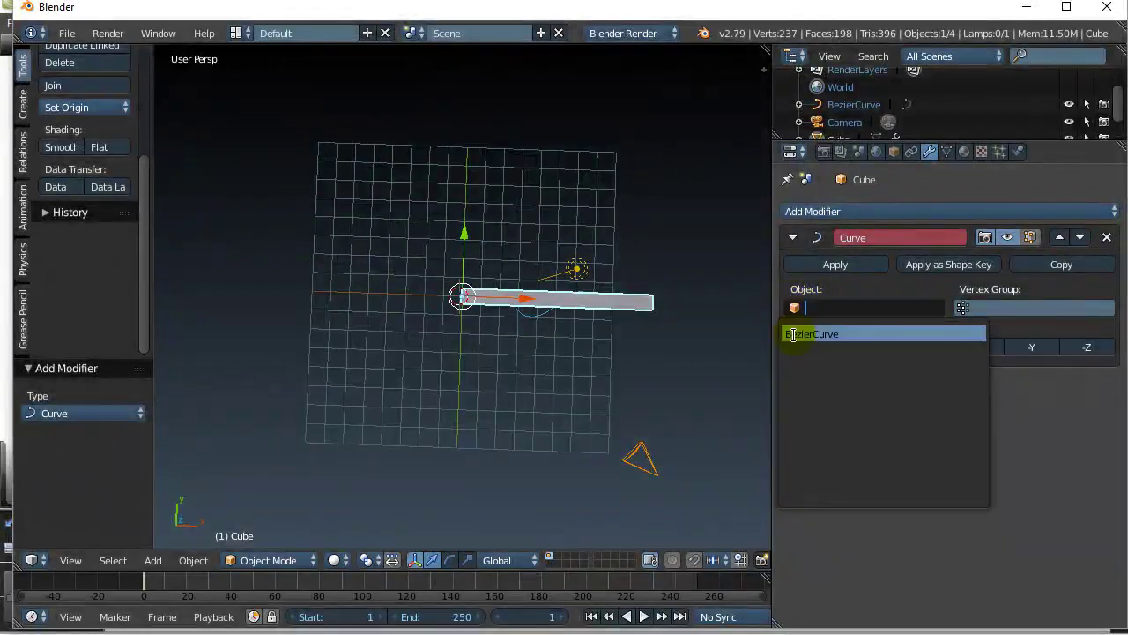
{"action": "left_click", "coordinate": [793, 334]}
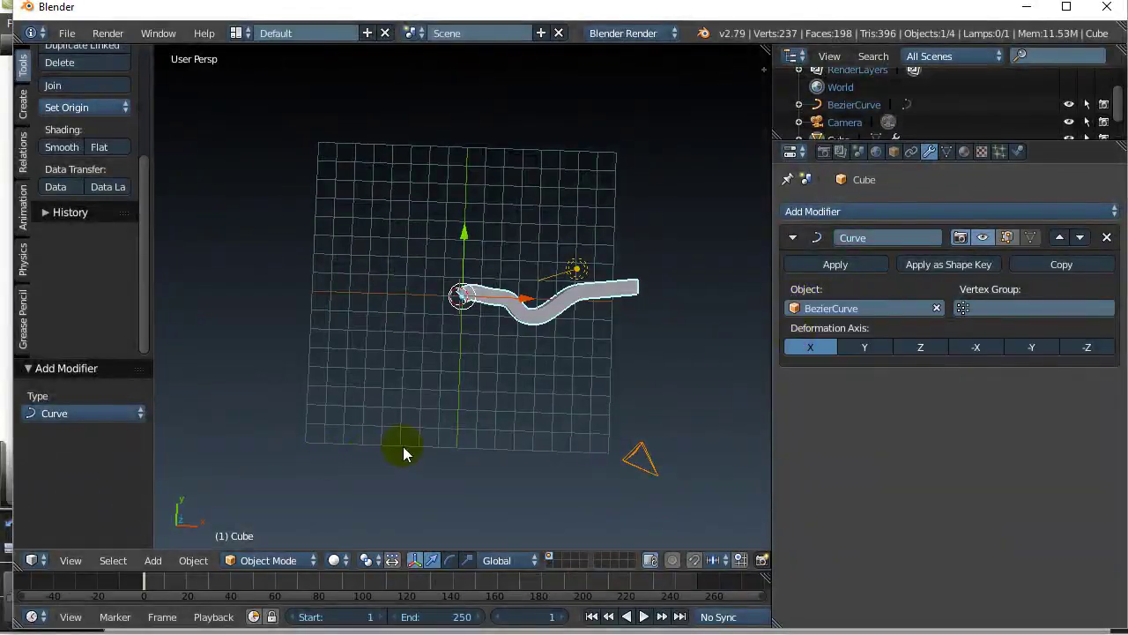
Slide the bent box along the curve to 5.043 on X.
{"action": "middle_click_drag", "start_coordinate": [403, 448], "coordinate": [433, 383]}
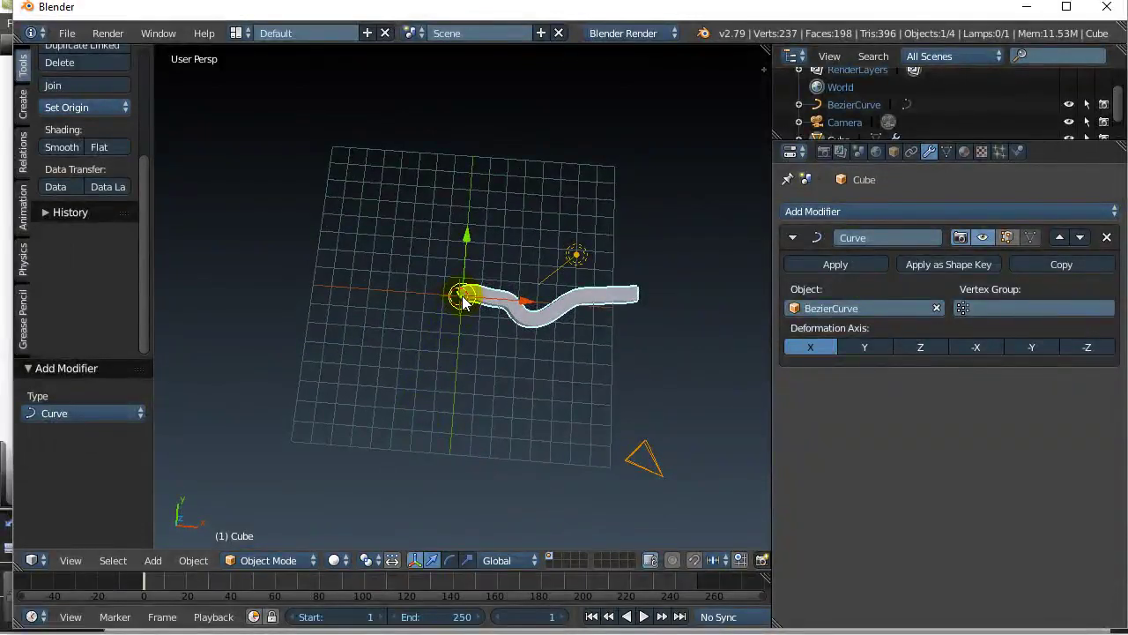
{"action": "left_click_drag", "start_coordinate": [465, 302], "coordinate": [644, 302]}
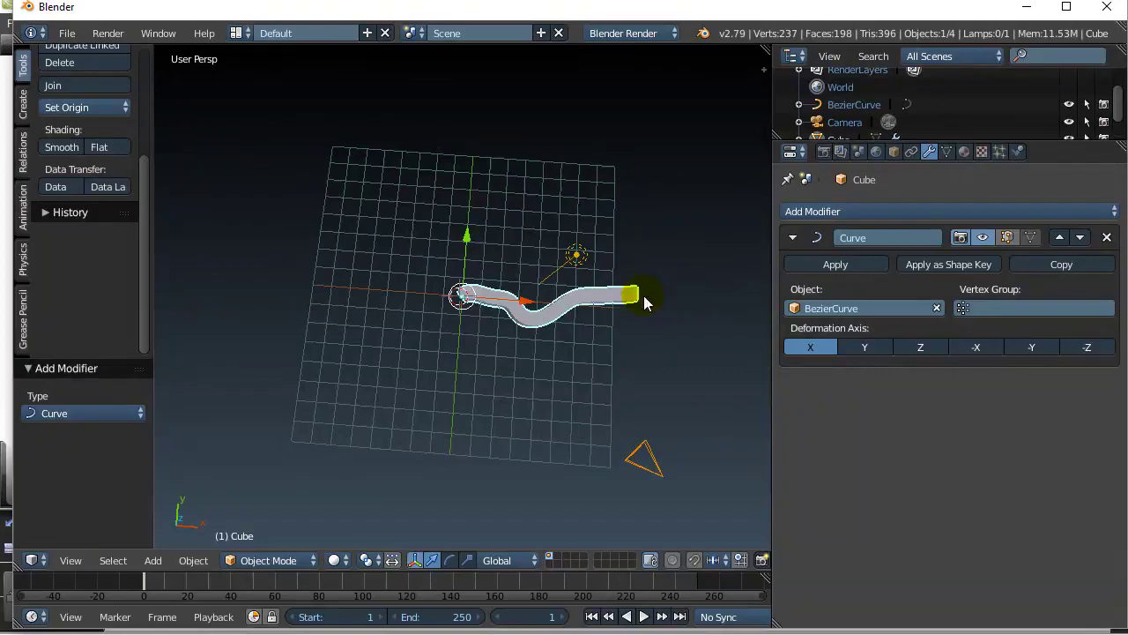
{"action": "left_click", "coordinate": [459, 307]}
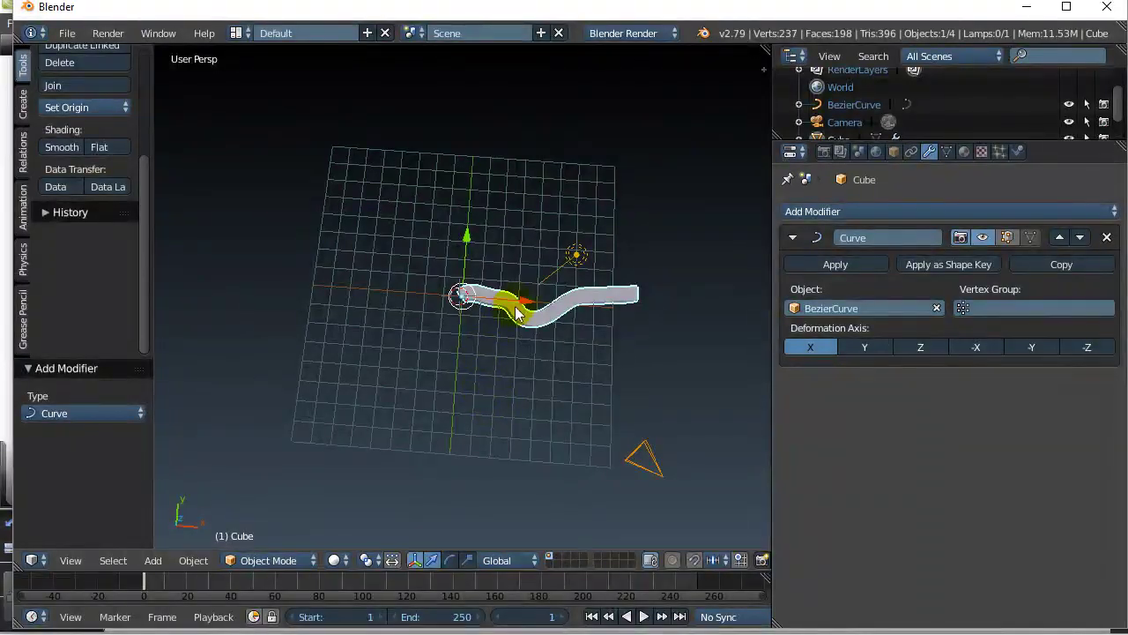
{"action": "left_click_drag", "start_coordinate": [526, 304], "coordinate": [457, 357]}
{"action": "left_click_drag", "start_coordinate": [465, 300], "coordinate": [544, 326]}
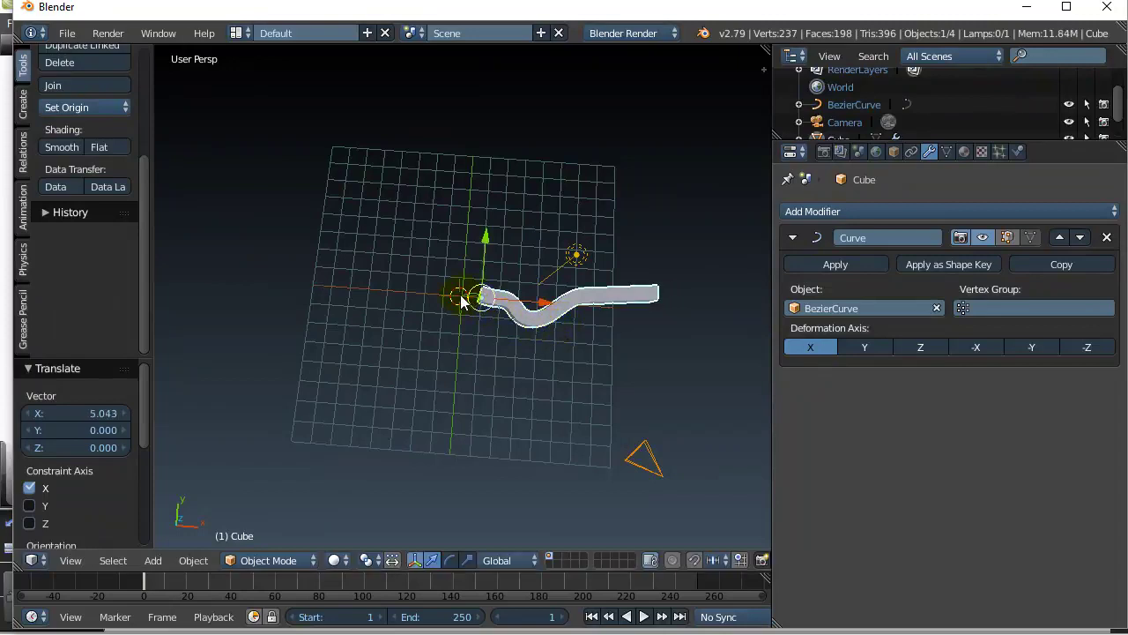
Extrude a new end point from the Bezier curve and pull it down along Y.
{"action": "right_click", "coordinate": [465, 299]}
{"action": "key", "text": "ctrl+Tab"}
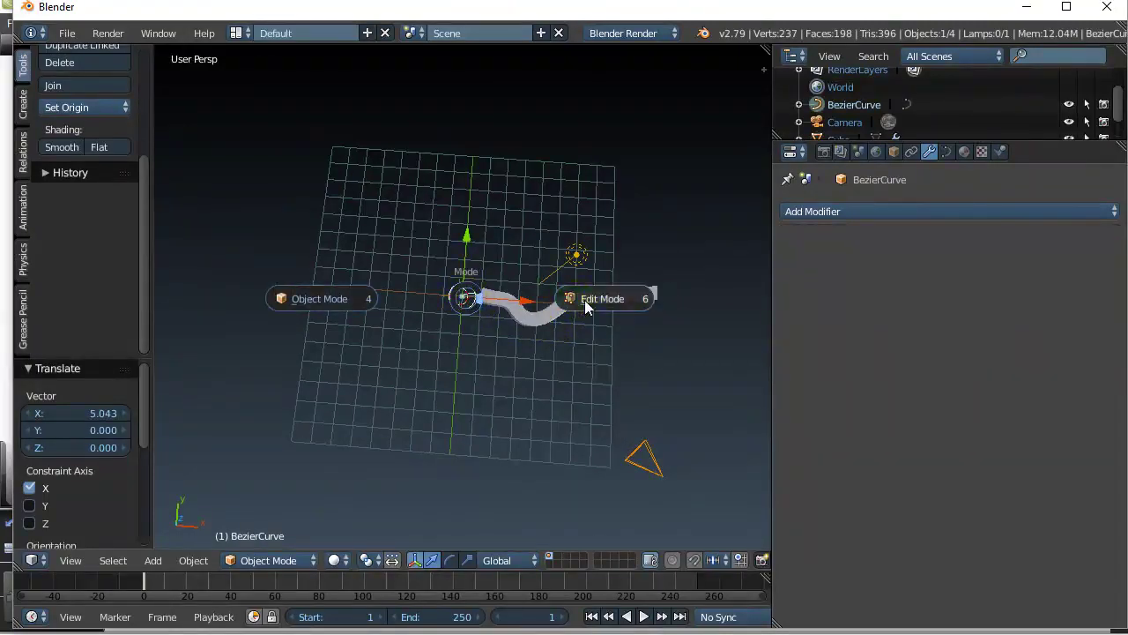
{"action": "left_click", "coordinate": [581, 302]}
{"action": "right_click", "coordinate": [586, 301]}
{"action": "key", "text": "e"}
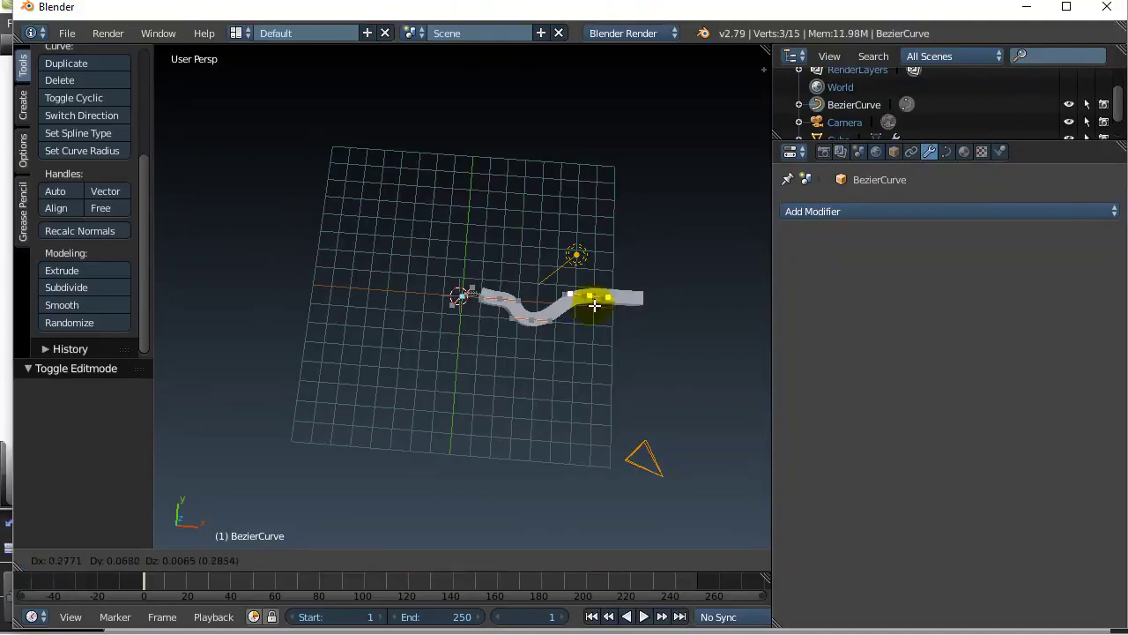
{"action": "left_click", "coordinate": [713, 269]}
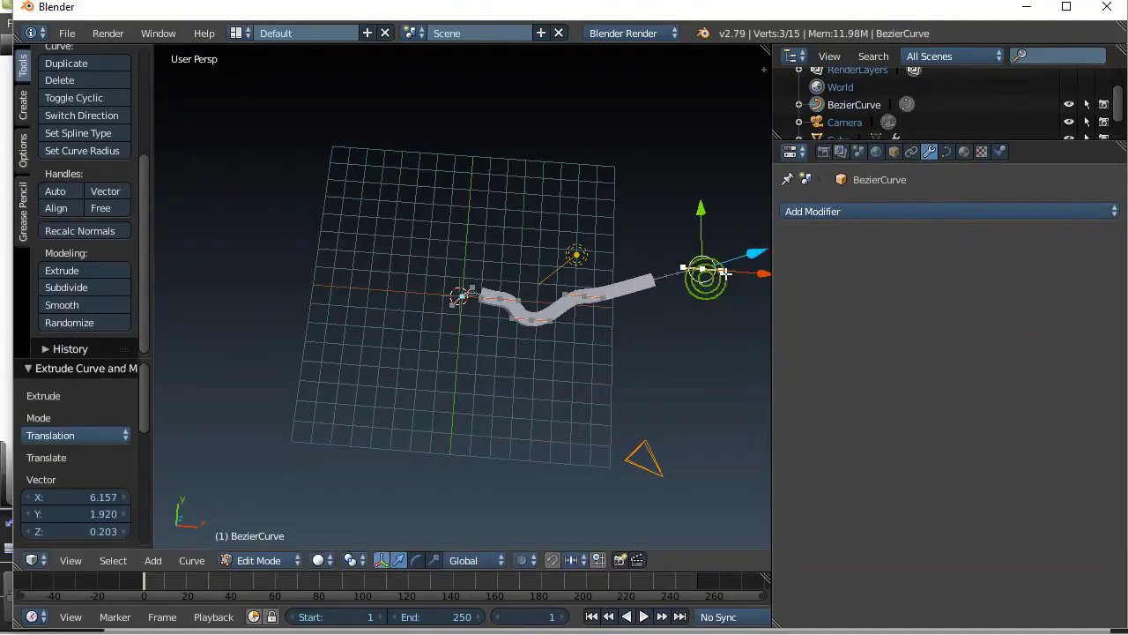
{"action": "left_click_drag", "start_coordinate": [728, 212], "coordinate": [743, 338]}
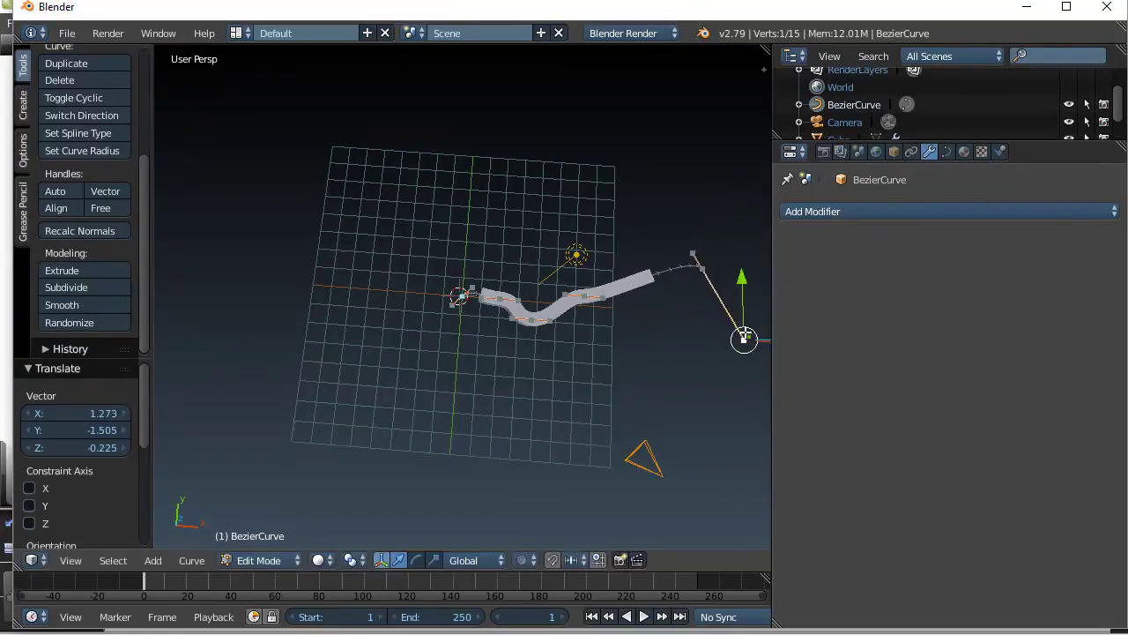
Return to Object Mode, nudge the curve along X, and start moving the box with G.
{"action": "key", "text": "Tab"}
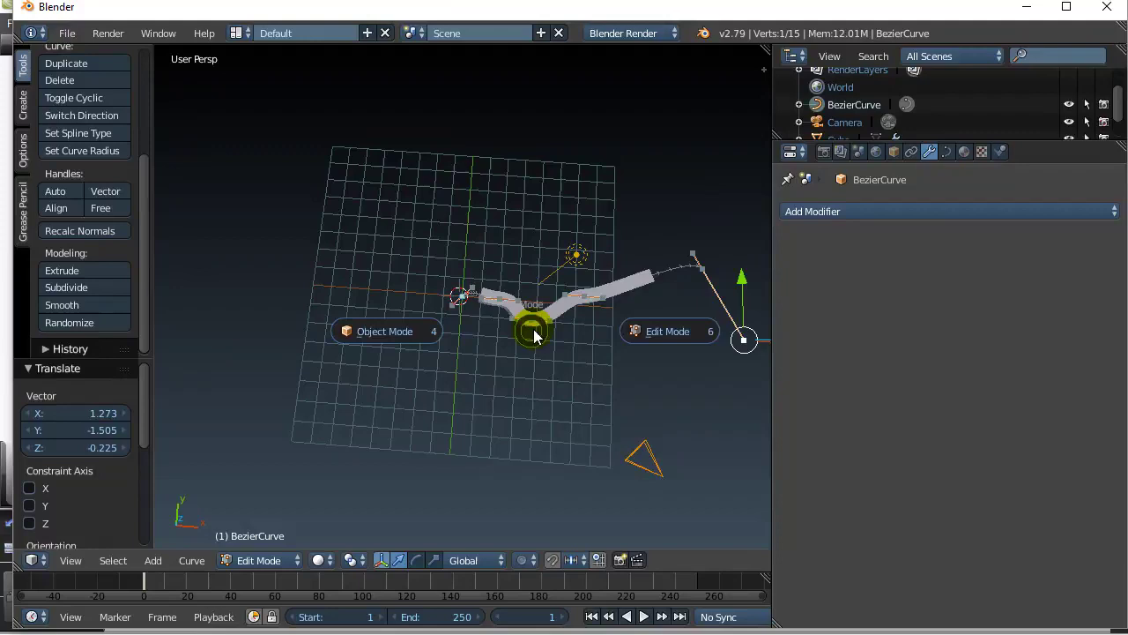
{"action": "left_click", "coordinate": [429, 328]}
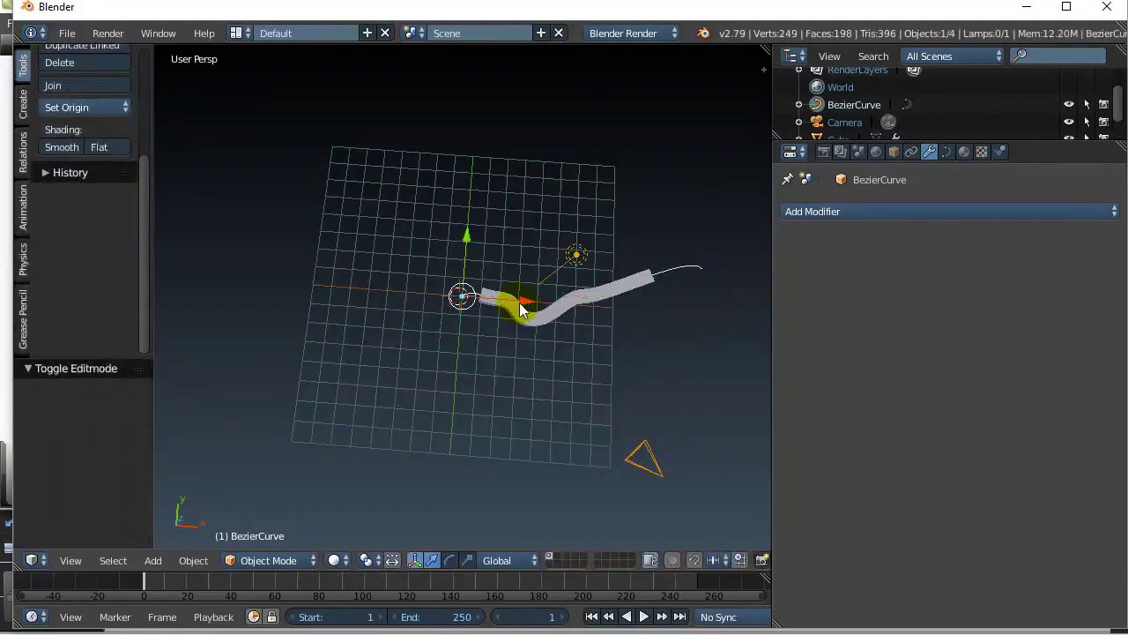
{"action": "mouse_move", "coordinate": [520, 309]}
{"action": "left_mouse_down"}
{"action": "mouse_move", "coordinate": [550, 305]}
{"action": "mouse_move", "coordinate": [526, 310]}
{"action": "left_mouse_up"}
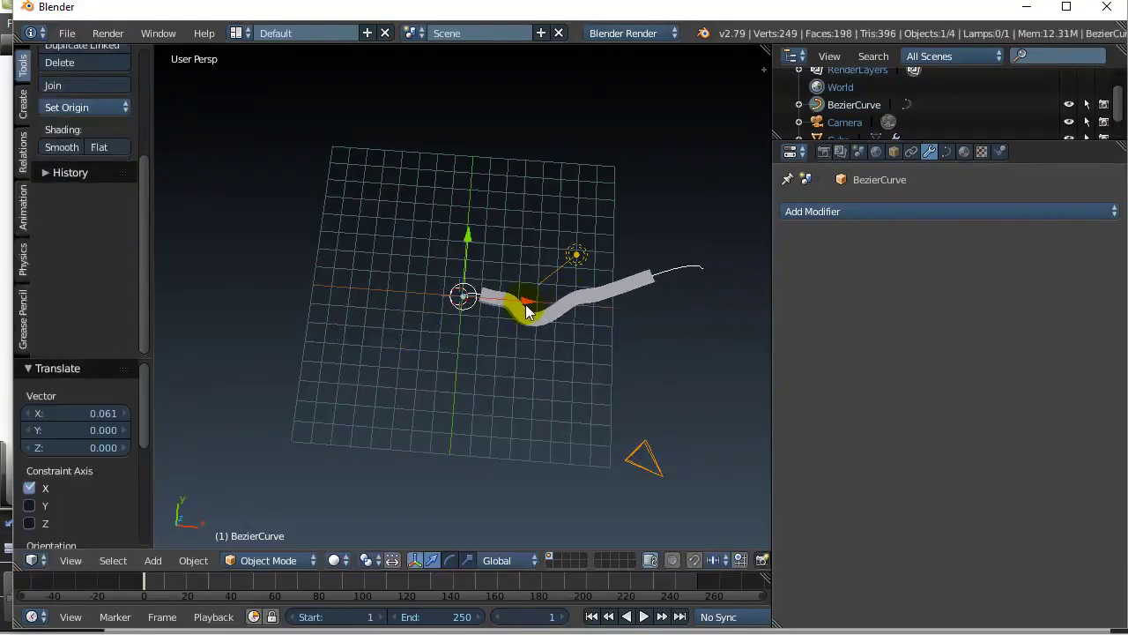
{"action": "right_click", "coordinate": [526, 310]}
{"action": "key", "text": "g"}
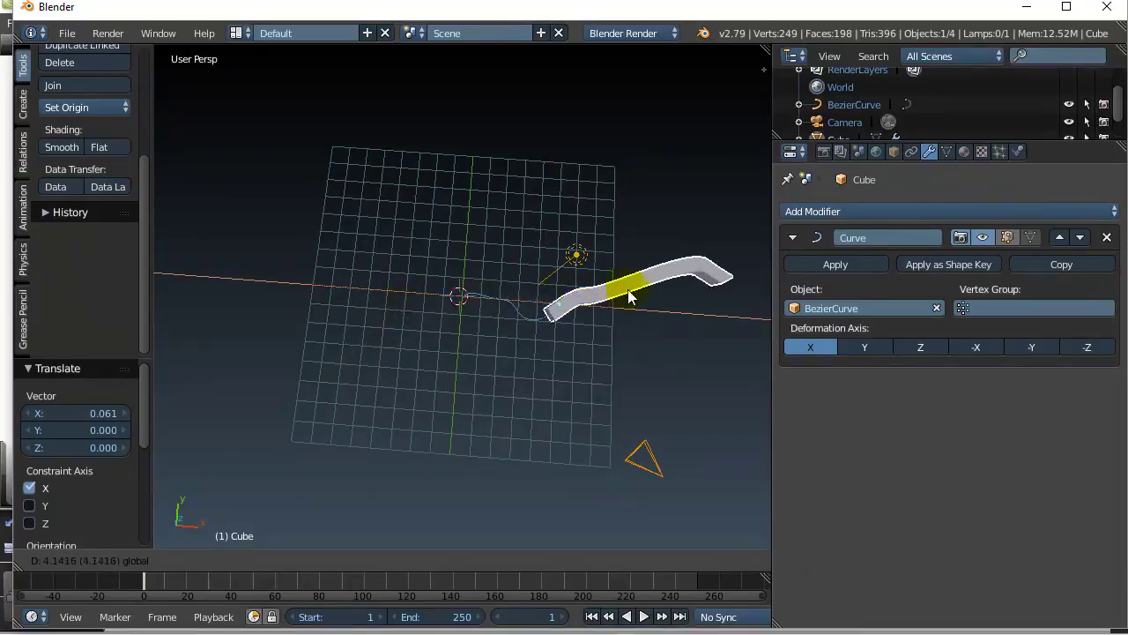
Confirm the box's position near the curve start and view the bent box from the top.
{"action": "left_click", "coordinate": [465, 377]}
{"action": "middle_click_drag", "start_coordinate": [466, 377], "coordinate": [456, 371]}
{"action": "key", "text": "KP_7"}
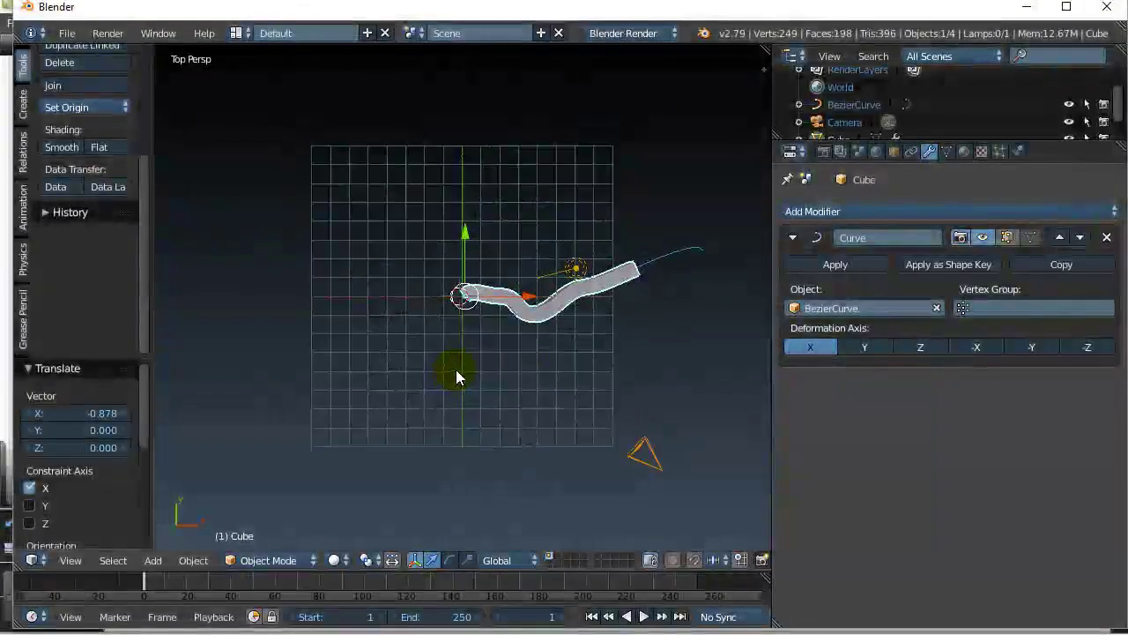
{"action": "scroll", "coordinate": [456, 369], "scroll_direction": "up", "scroll_amount": 5}
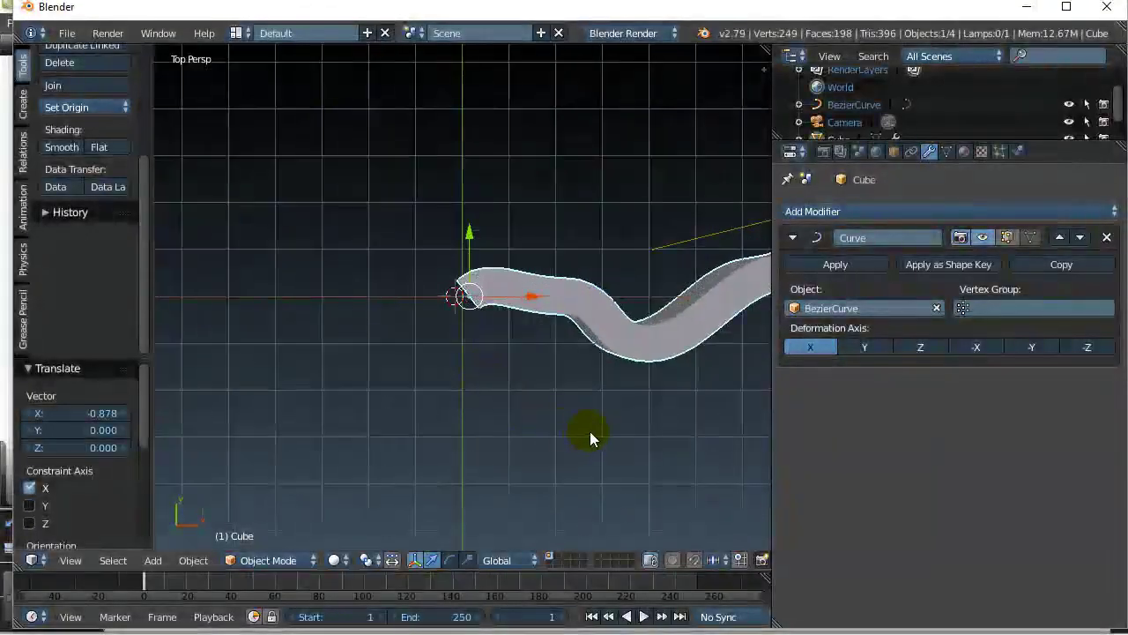
{"action": "key", "text": "KP_Decimal"}
{"action": "scroll", "coordinate": [362, 403], "scroll_direction": "down", "scroll_amount": 1}
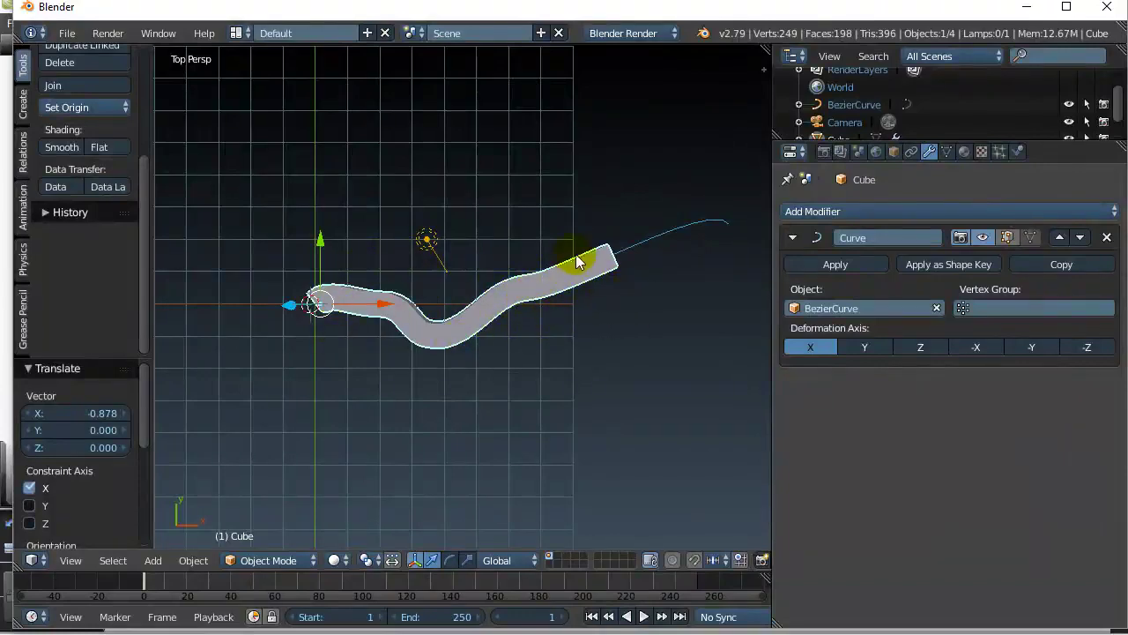
Cycle the Curve modifier's Deformation Axis through Y, Z, -X, -Y, -Z, then settle on X.
{"action": "left_click", "coordinate": [812, 343]}
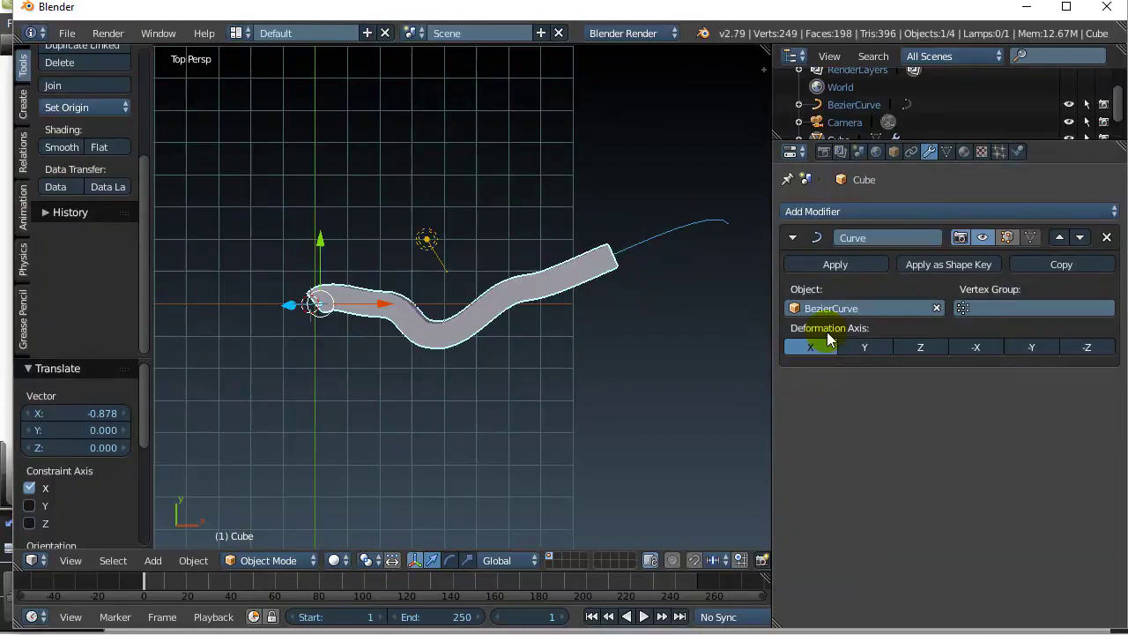
{"action": "left_click", "coordinate": [847, 349]}
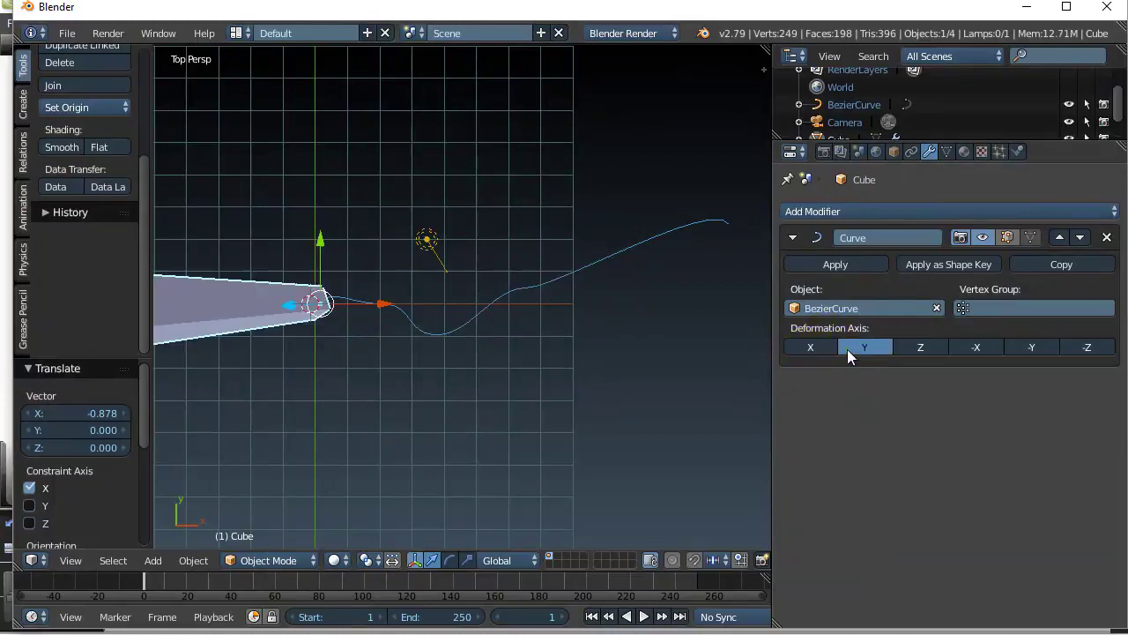
{"action": "left_click", "coordinate": [940, 347]}
{"action": "left_click", "coordinate": [992, 346]}
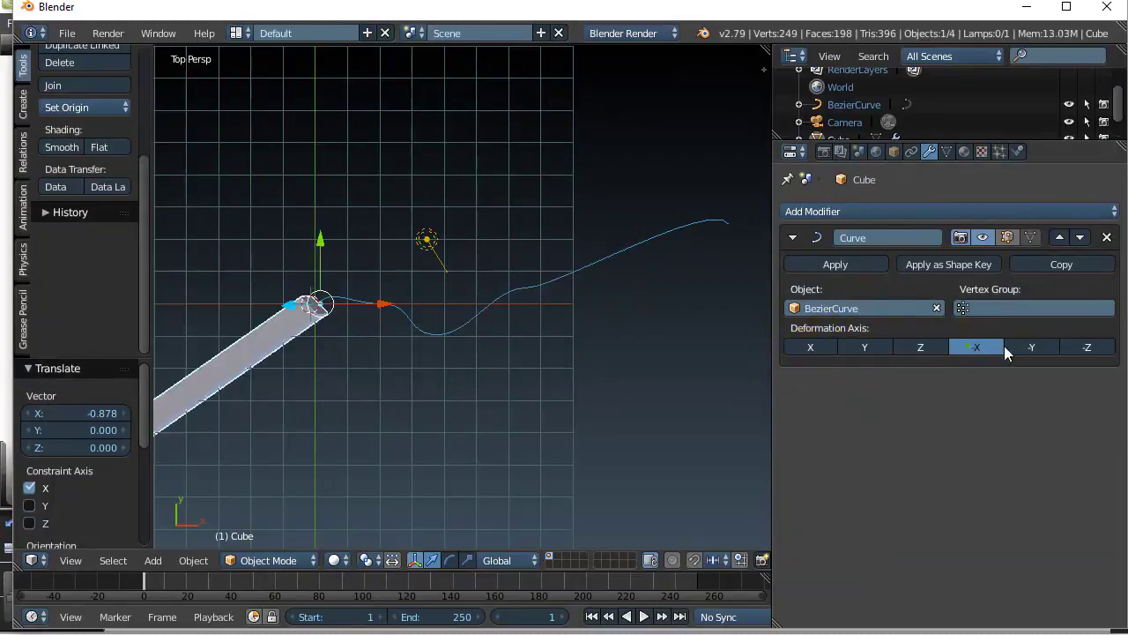
{"action": "left_click", "coordinate": [1033, 347]}
{"action": "left_click", "coordinate": [1087, 351]}
{"action": "left_click", "coordinate": [1051, 345]}
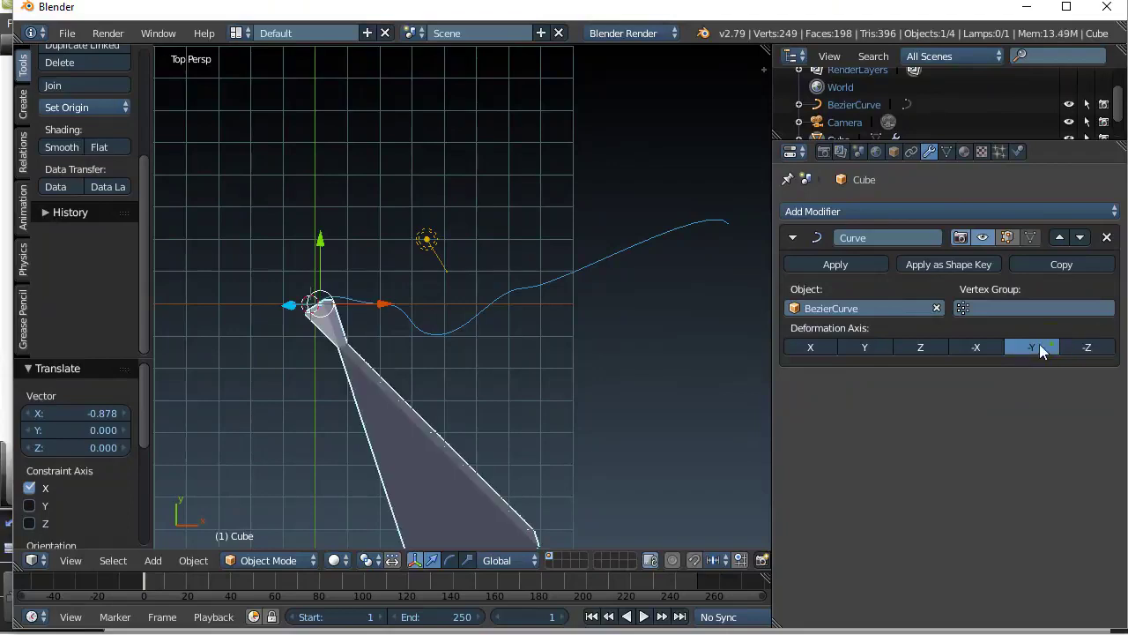
{"action": "left_click", "coordinate": [986, 346]}
{"action": "left_click", "coordinate": [924, 348]}
{"action": "left_click", "coordinate": [875, 350]}
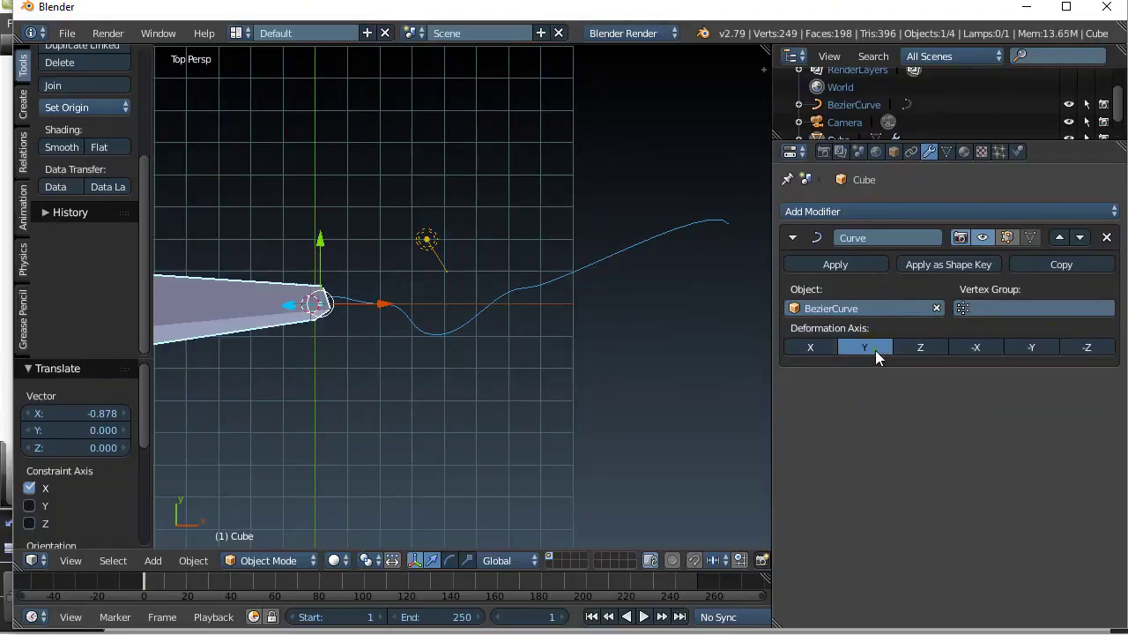
{"action": "left_click", "coordinate": [814, 350]}
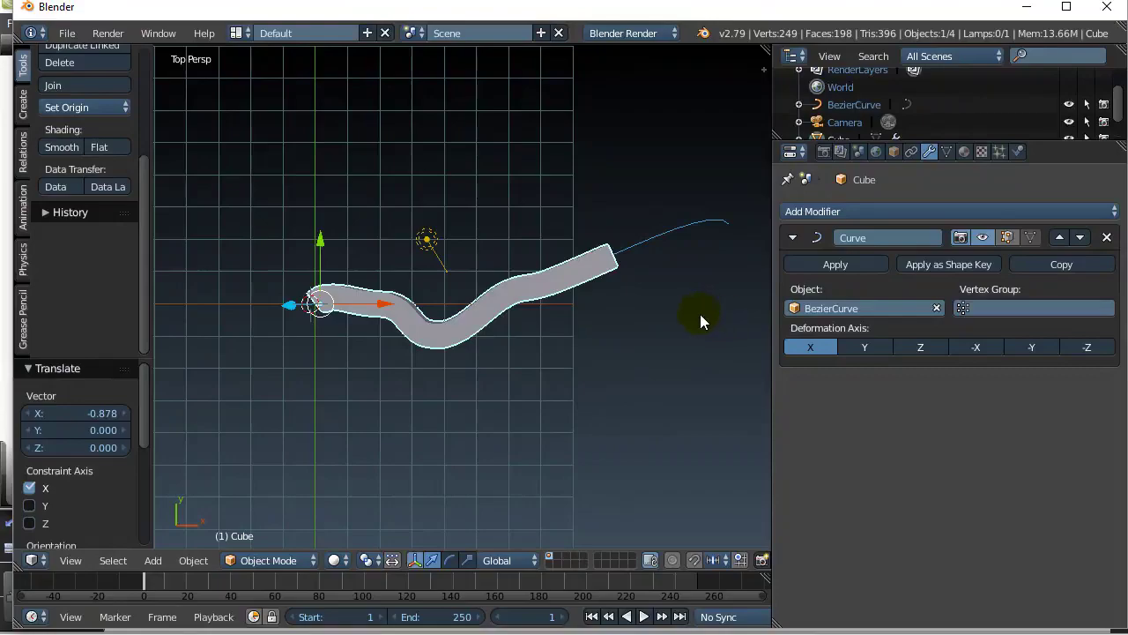
{"action": "middle_click_drag", "start_coordinate": [634, 339], "coordinate": [465, 403]}
{"action": "scroll", "coordinate": [465, 396], "scroll_direction": "up", "scroll_amount": 2}
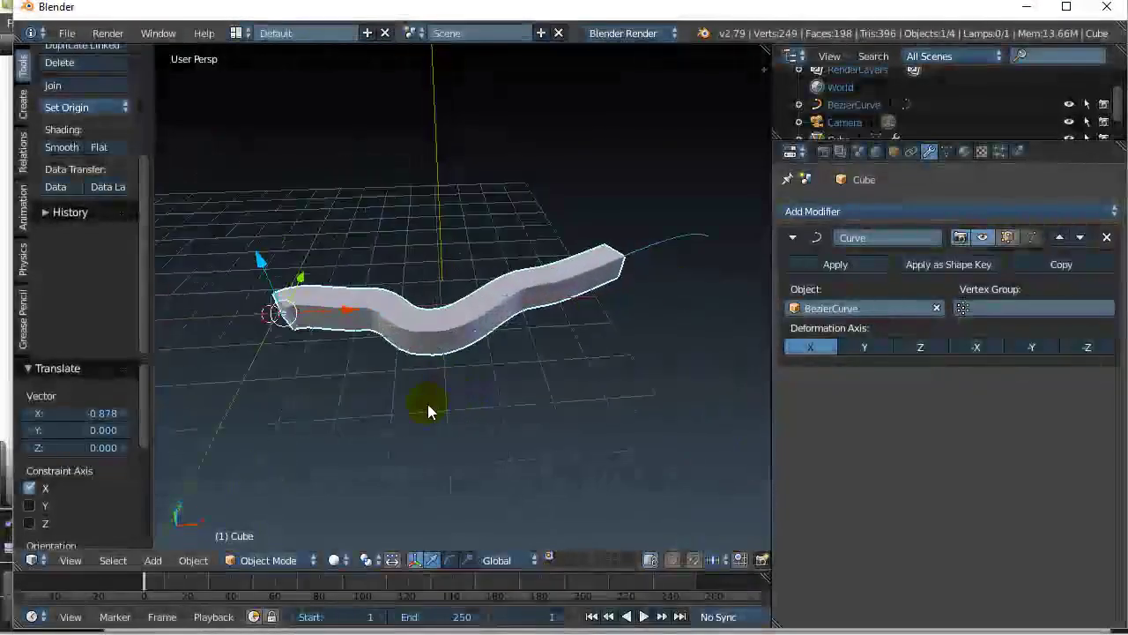